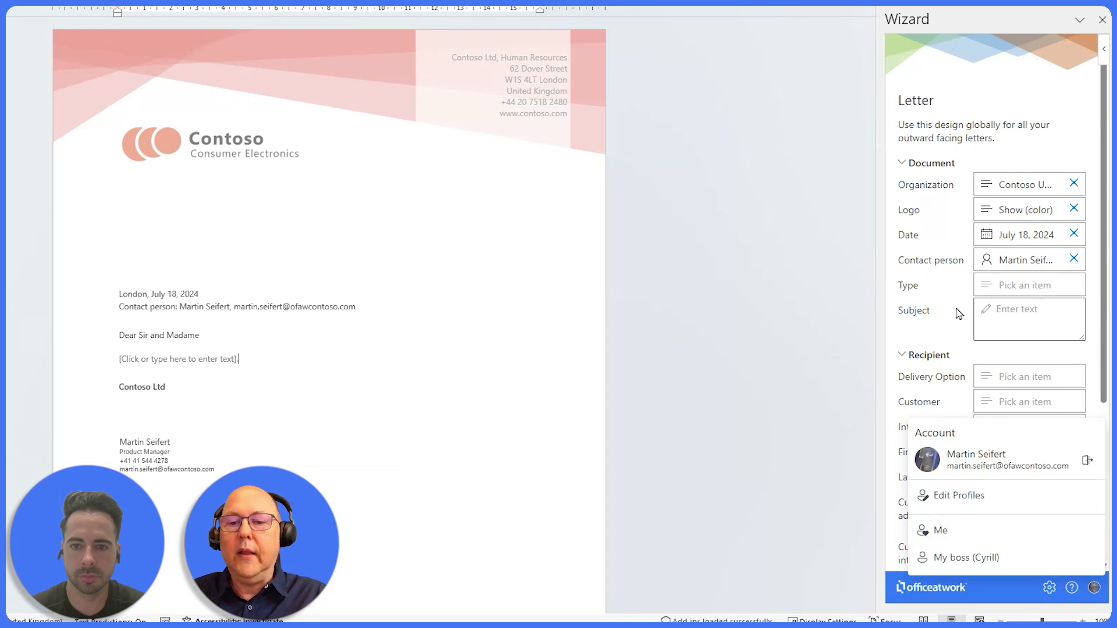
Apply the My boss profile to the letter, check the signature fields, and switch back to the Me profile.
left_click(965, 560)
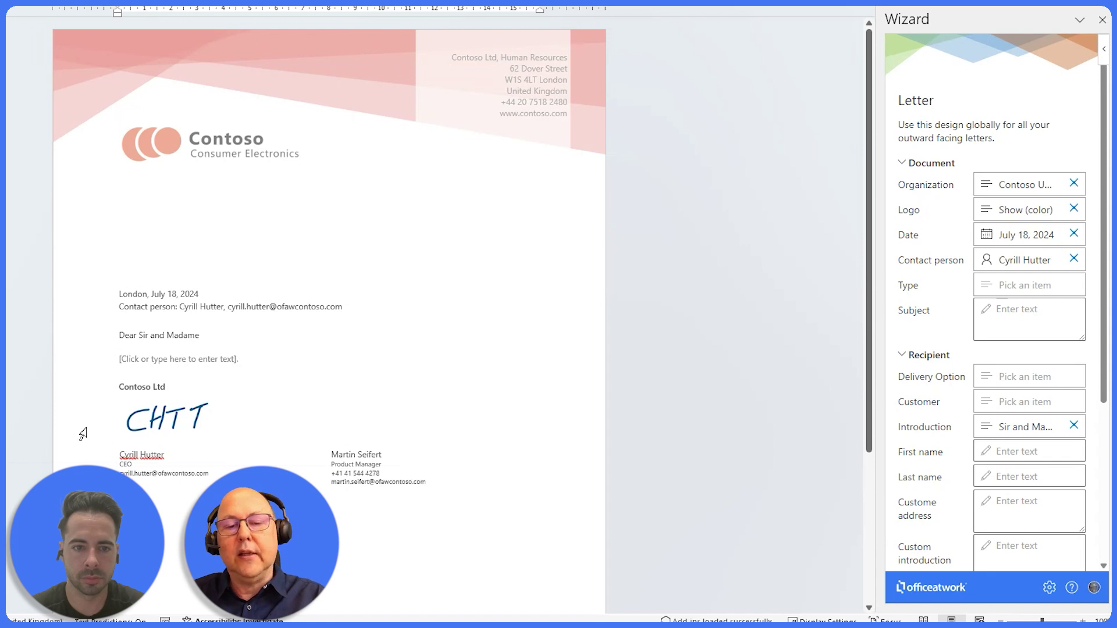
scroll(947, 496, "down", 4)
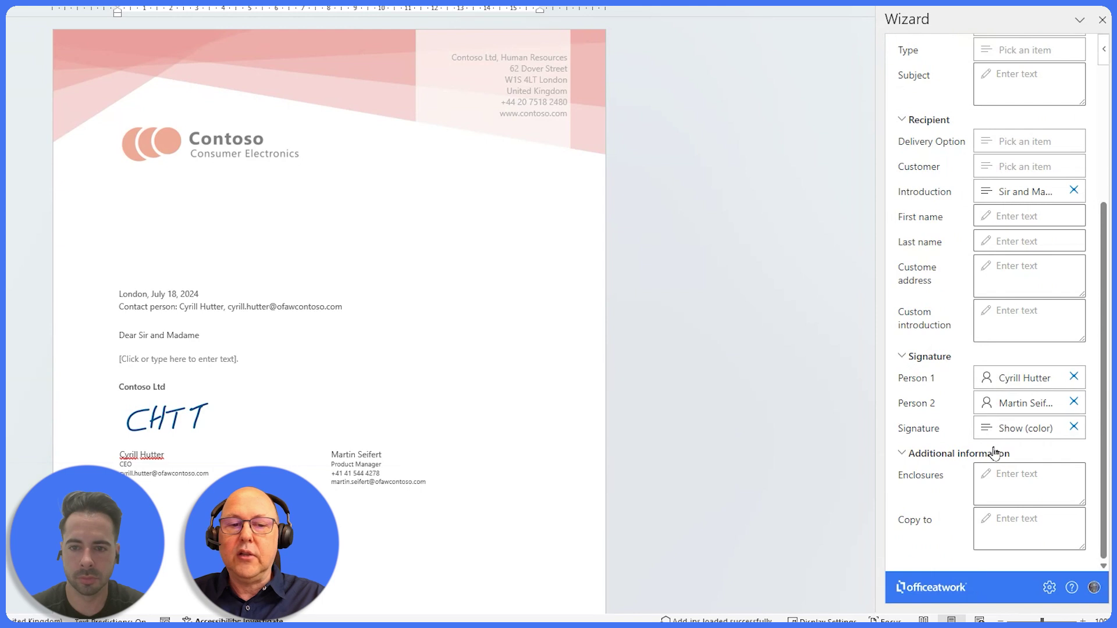
left_click(1094, 588)
left_click(967, 538)
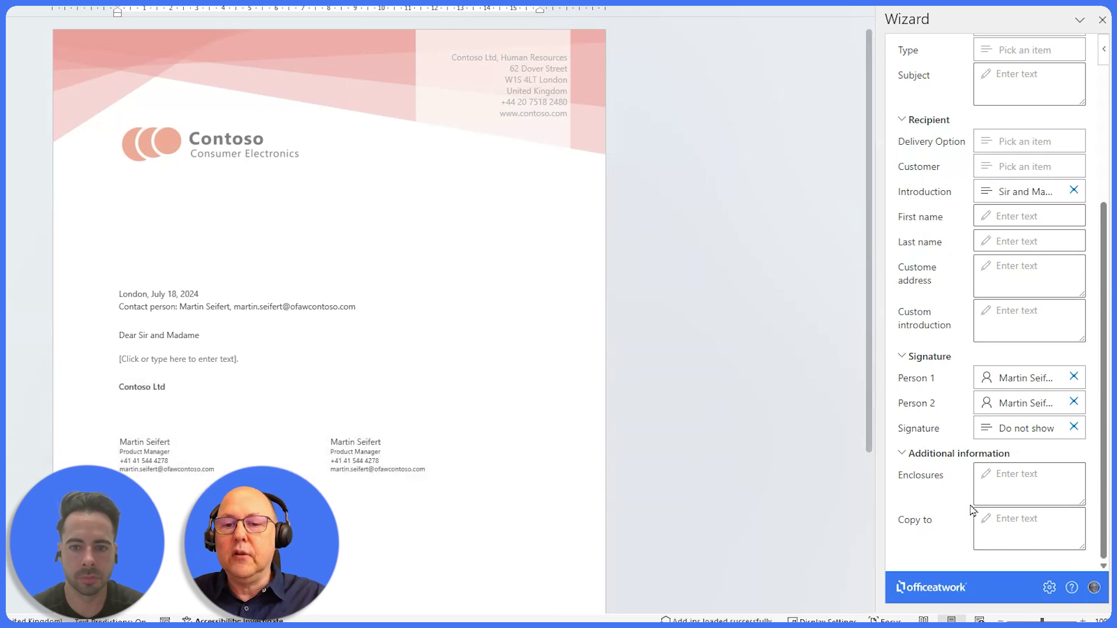
Edit the Me profile so that Person 2 in the Signature section is set to leave empty, and save the profile.
left_click(1094, 587)
left_click(973, 500)
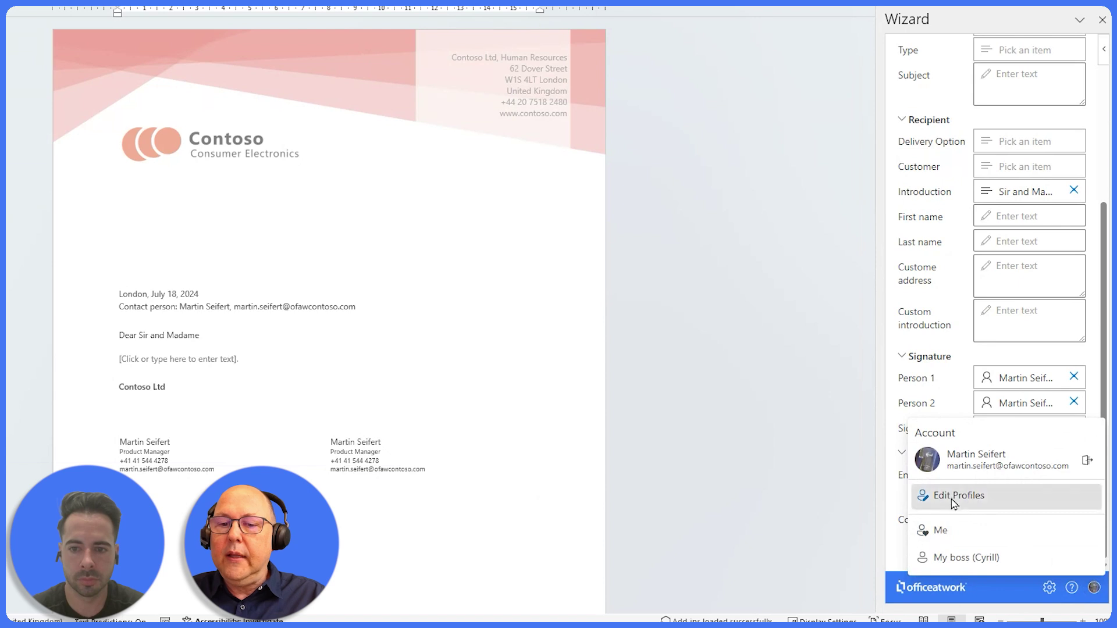
left_click(976, 286)
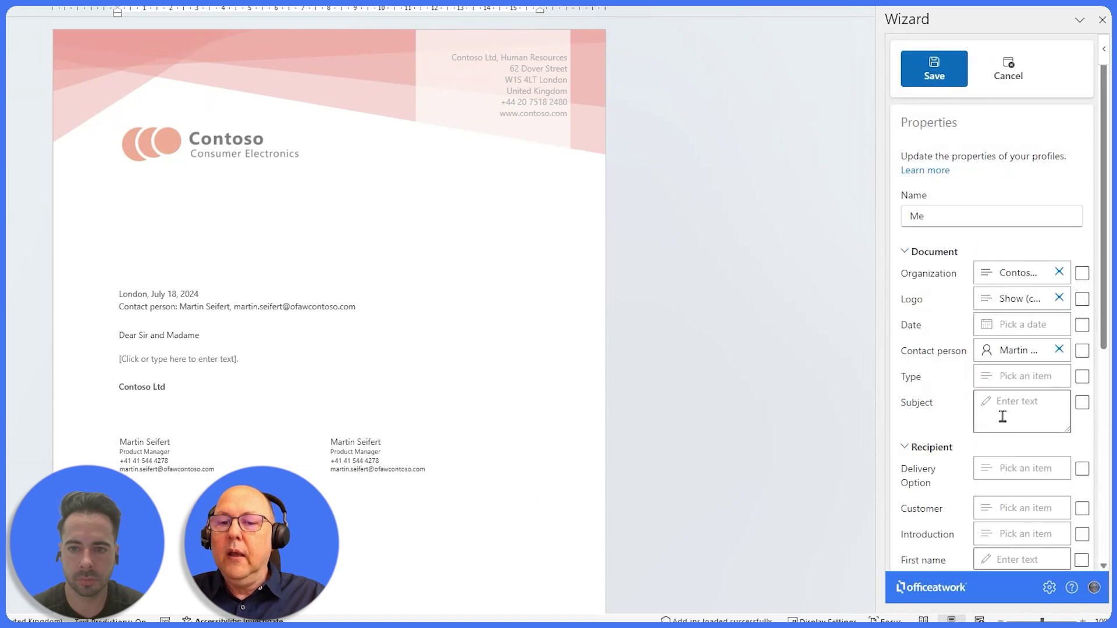
scroll(999, 419, "down", 6)
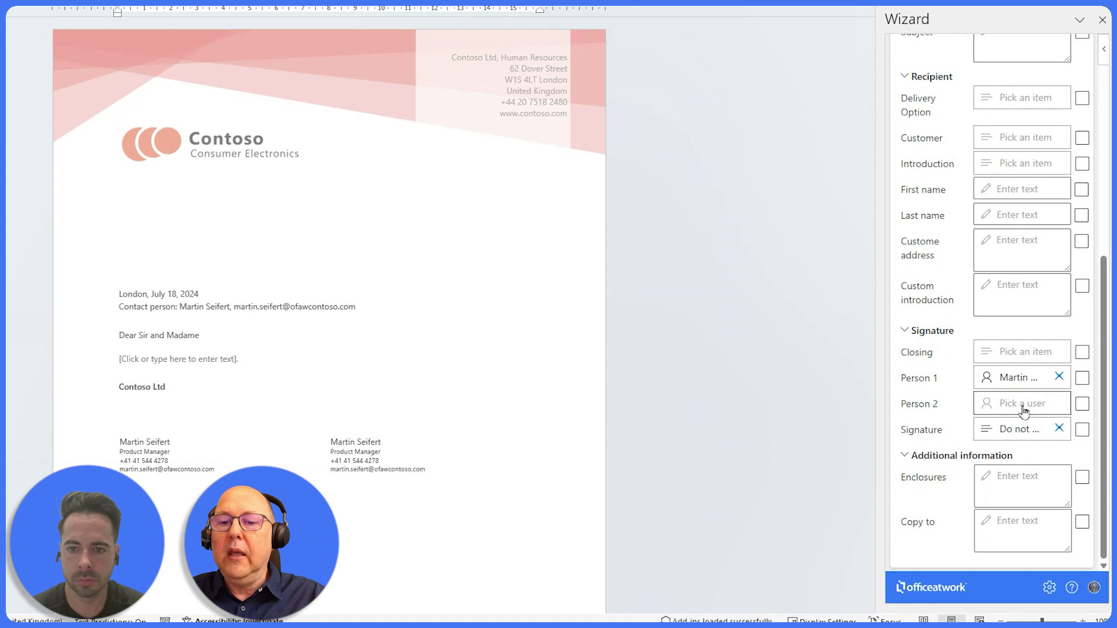
left_click(1083, 405)
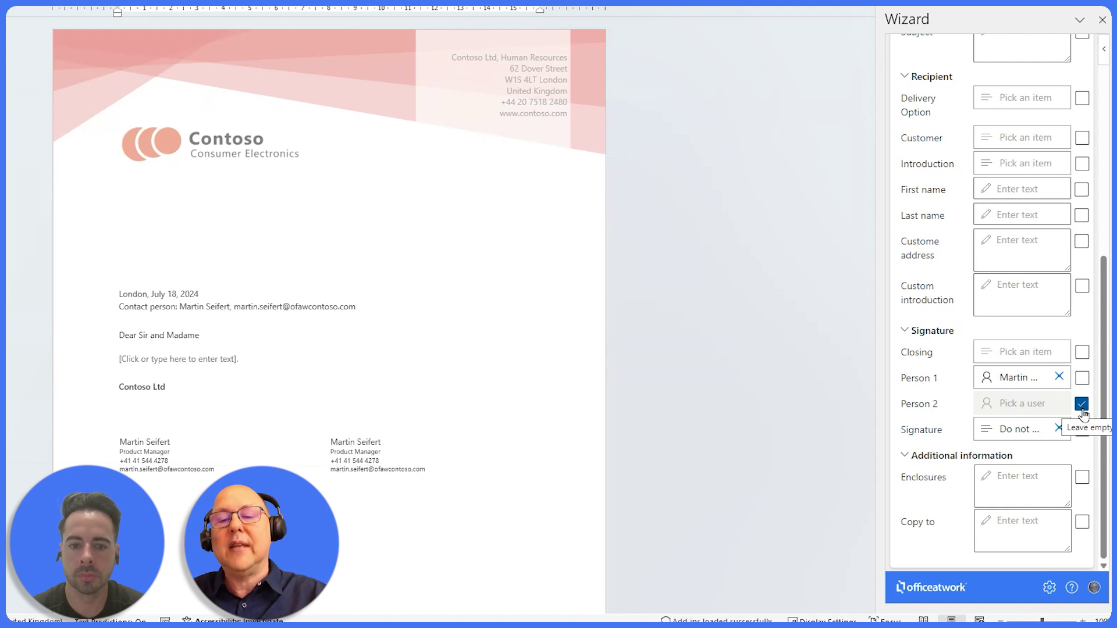
scroll(1057, 392, "up", 6)
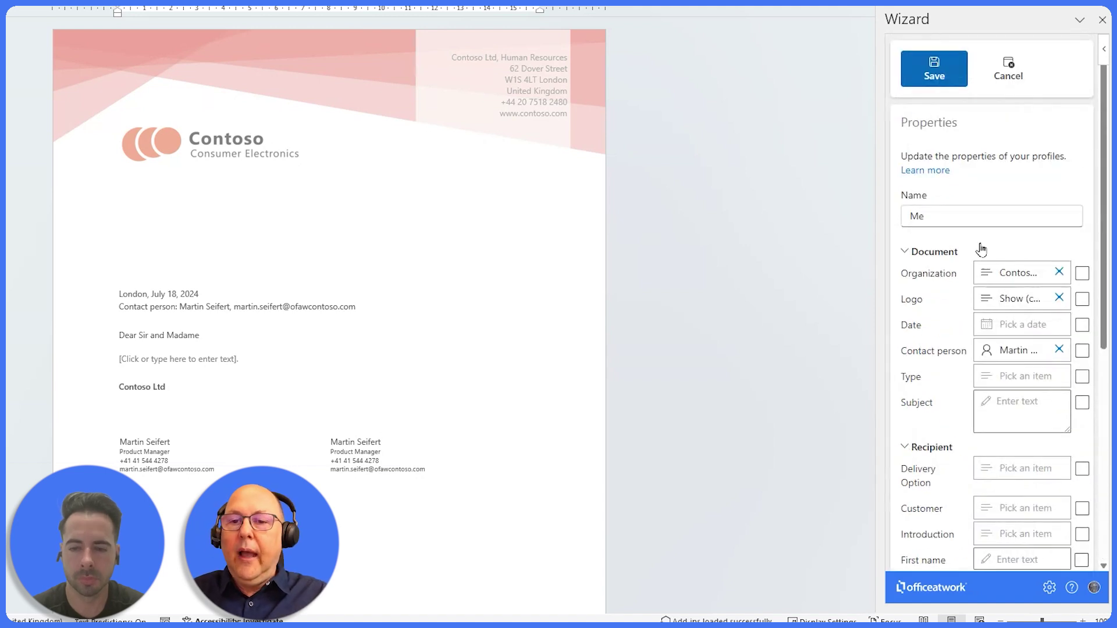
left_click(939, 79)
left_click(942, 72)
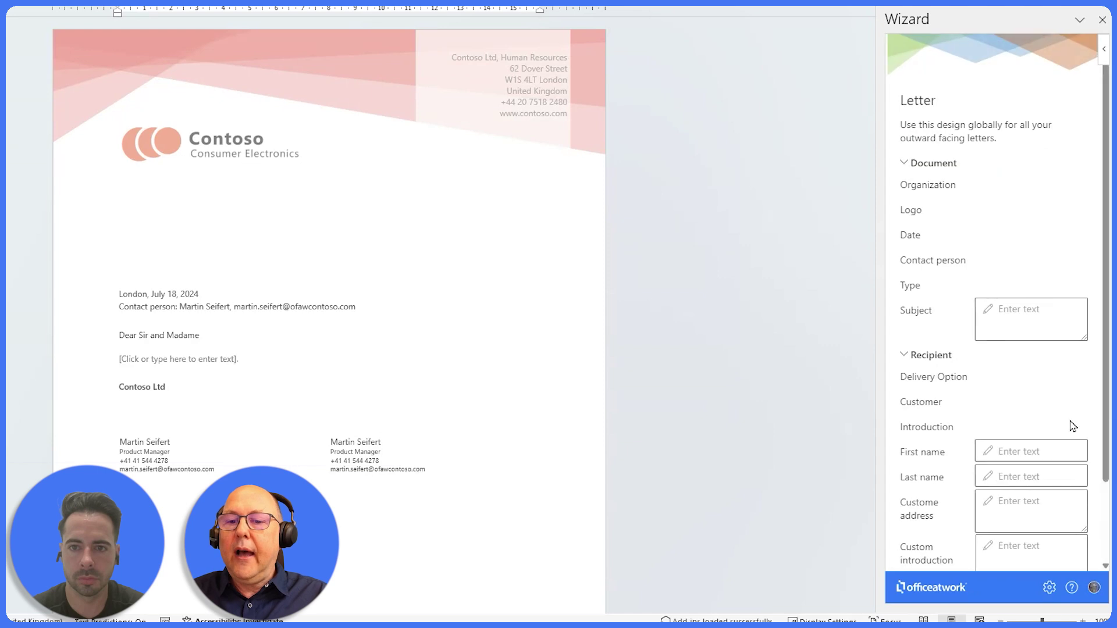
Apply the My boss profile to the letter again.
left_click(1094, 588)
left_click(1038, 556)
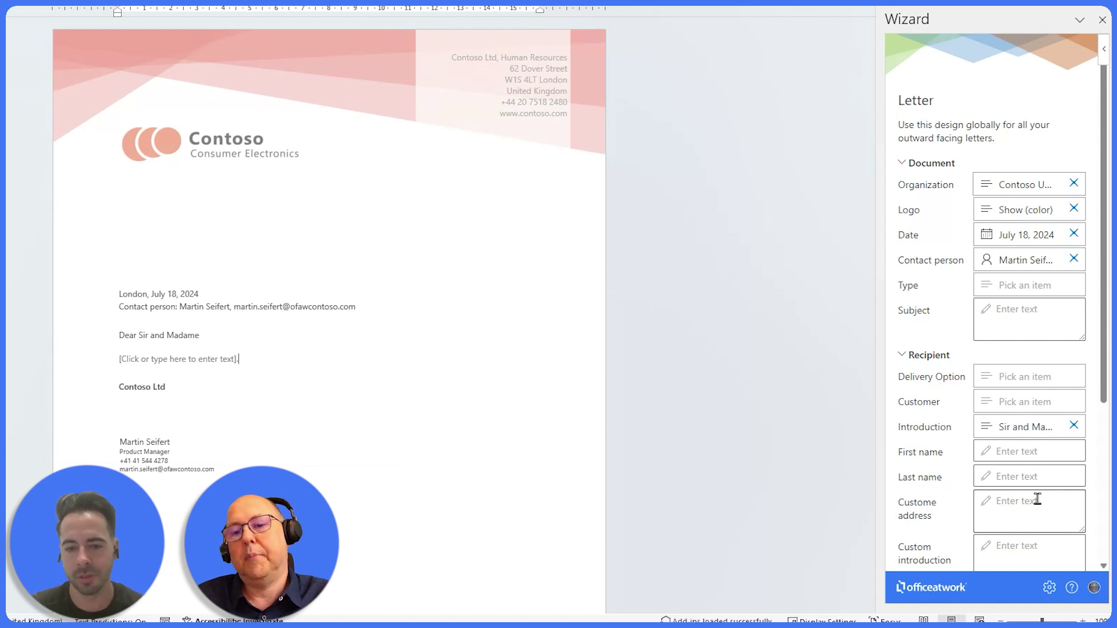
Set the My boss profile as the default in the list of profiles.
left_click(1094, 588)
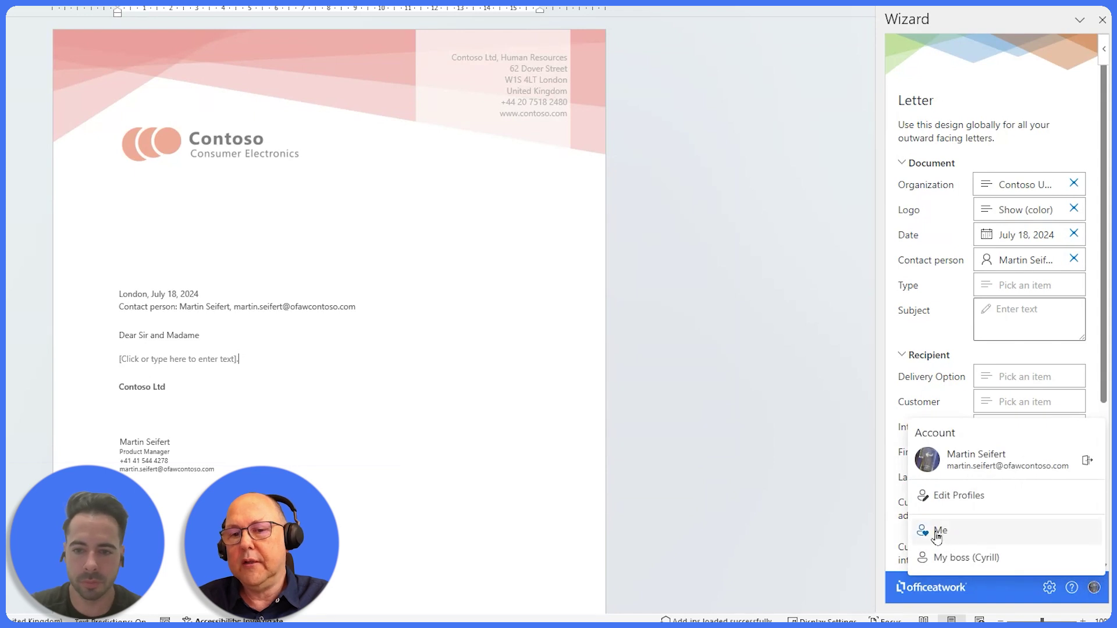
left_click(954, 495)
left_click(914, 324)
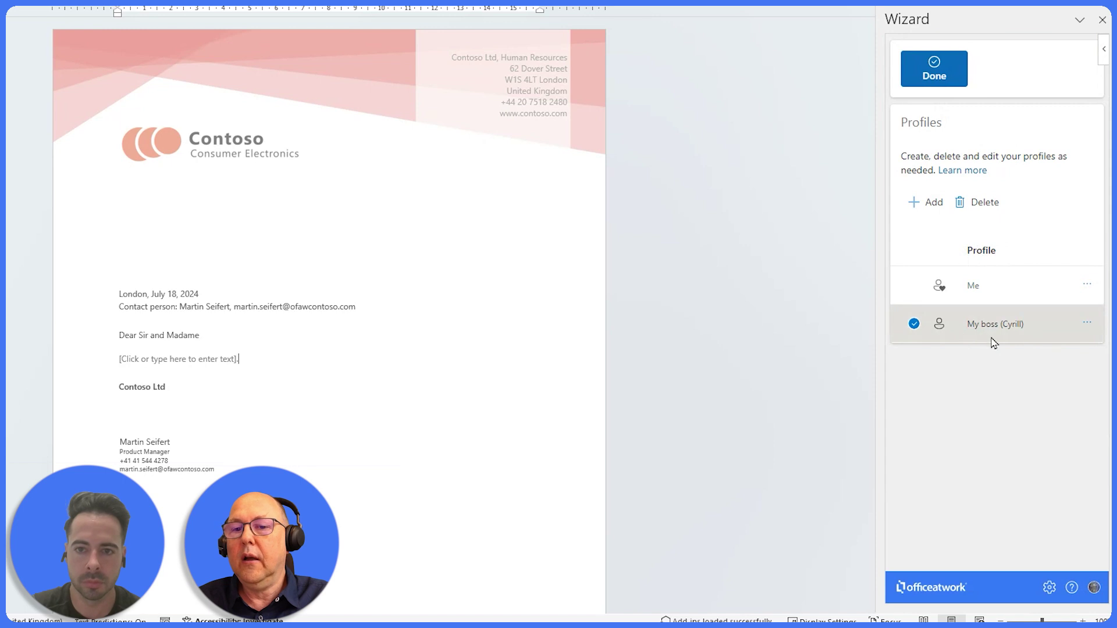
left_click(1087, 323)
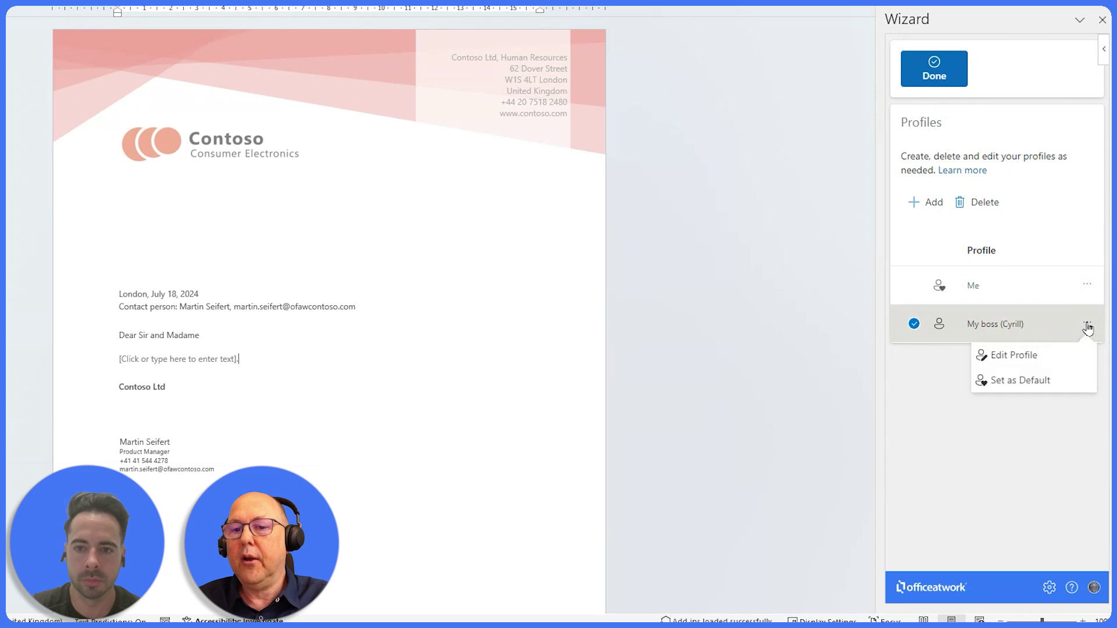
left_click(1034, 381)
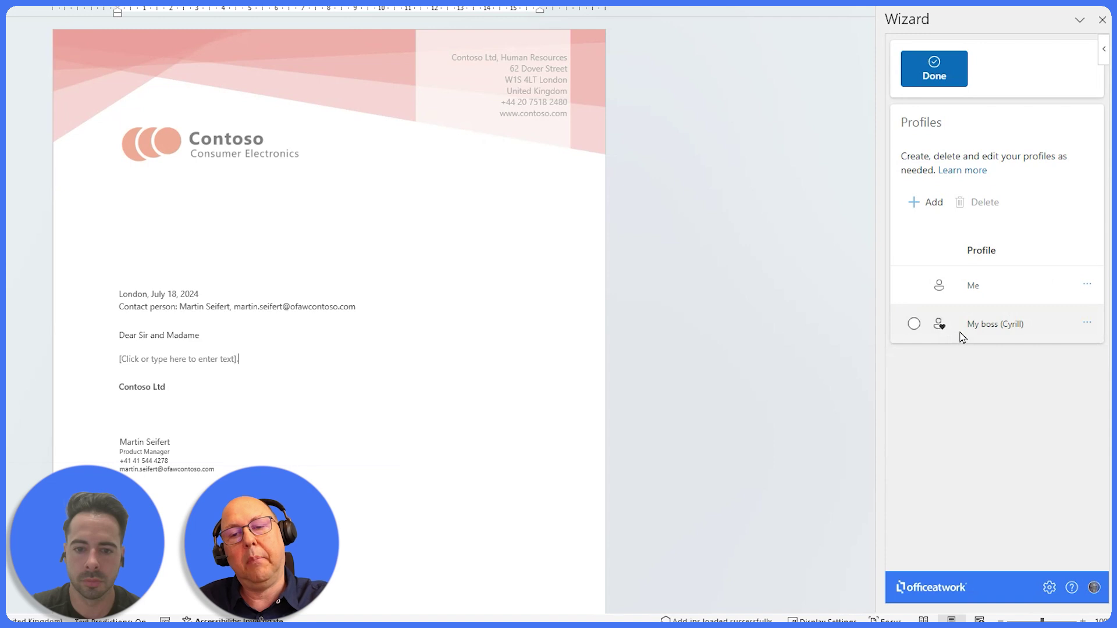
Make the Me profile the default and finish editing the profiles.
left_click(1087, 284)
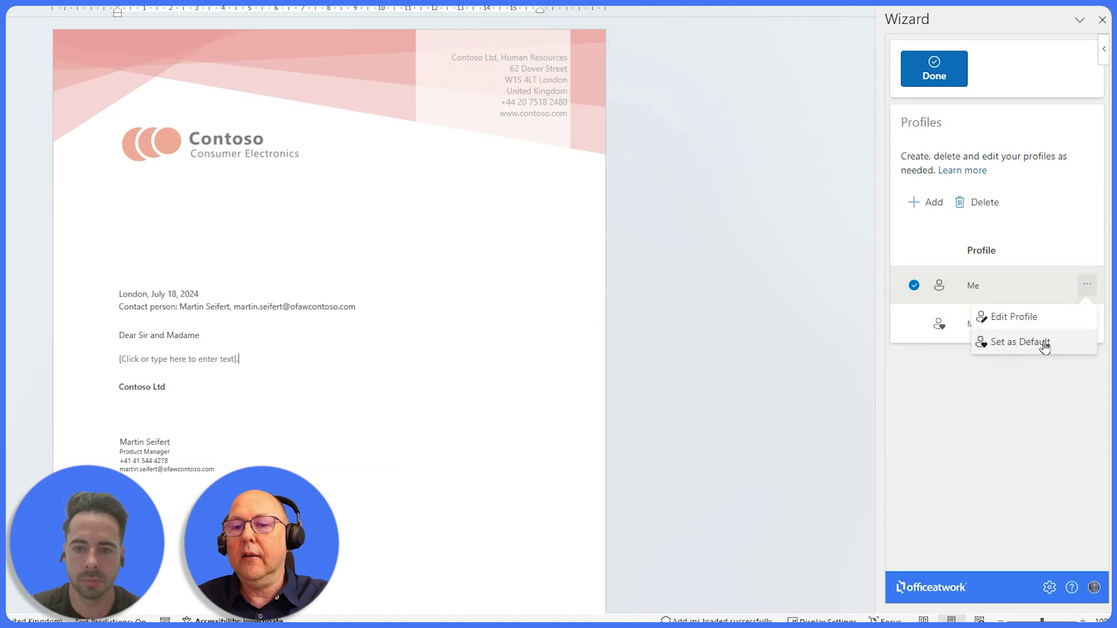
left_click(1031, 349)
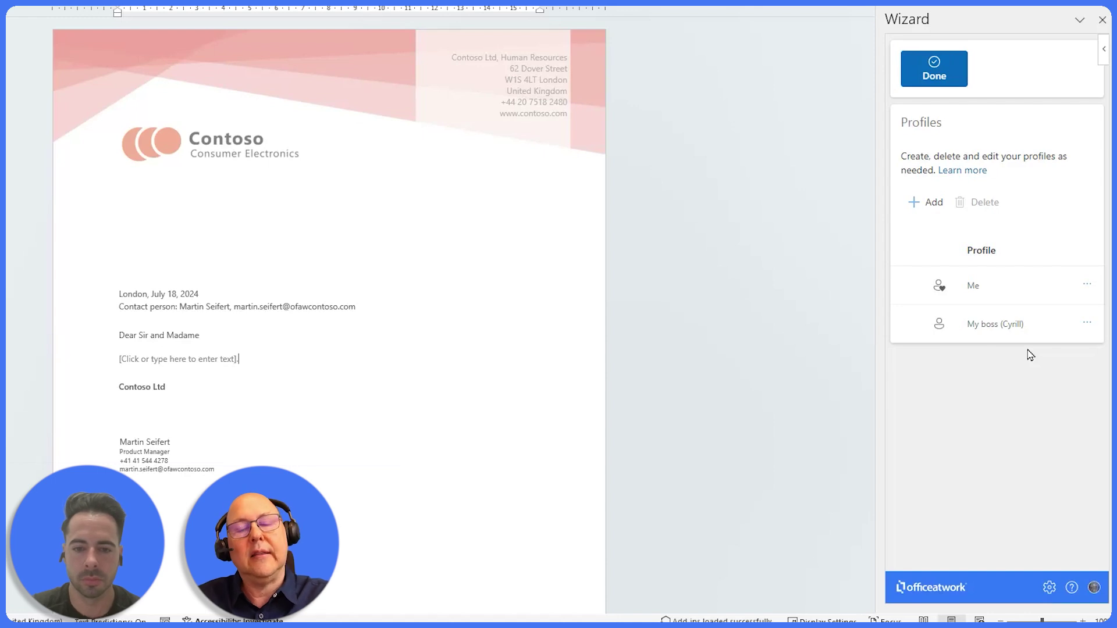
left_click(935, 75)
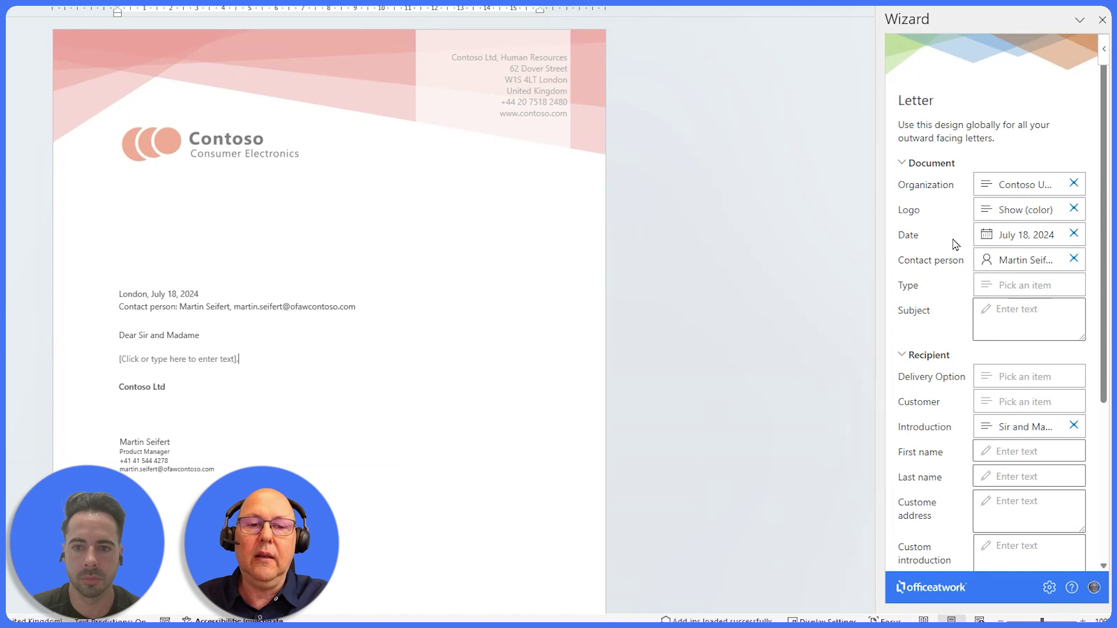
scroll(990, 248, "down", 5)
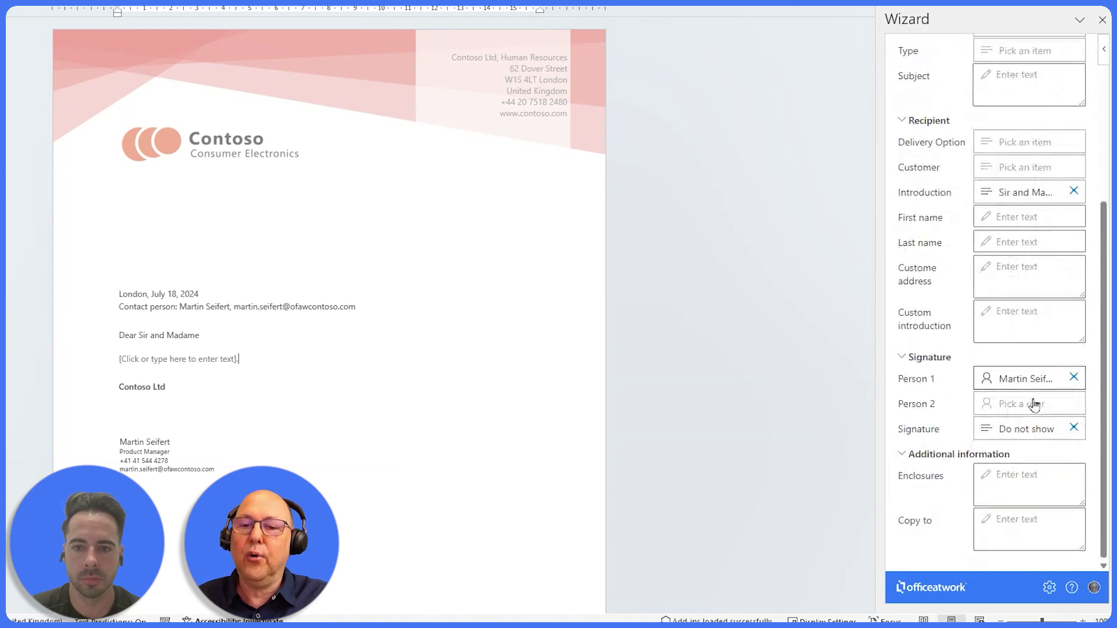
left_click(1094, 587)
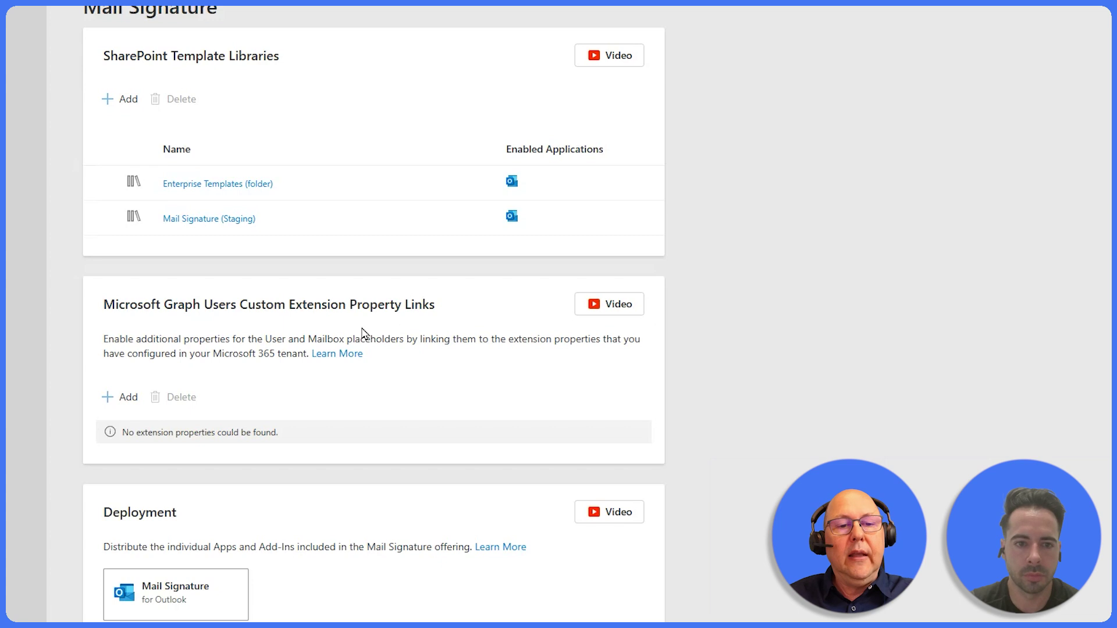
Add a Microsoft Graph custom extension property link in the Mail Signature settings for the extension ending in _Initials, with the display name Initials.
left_click(121, 398)
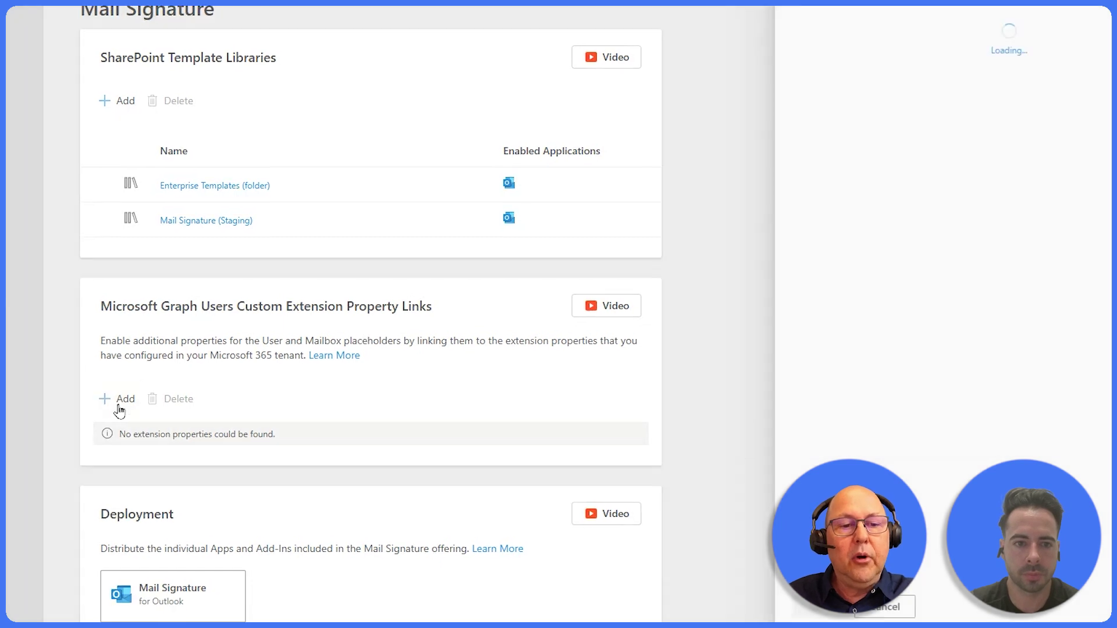
left_click(844, 66)
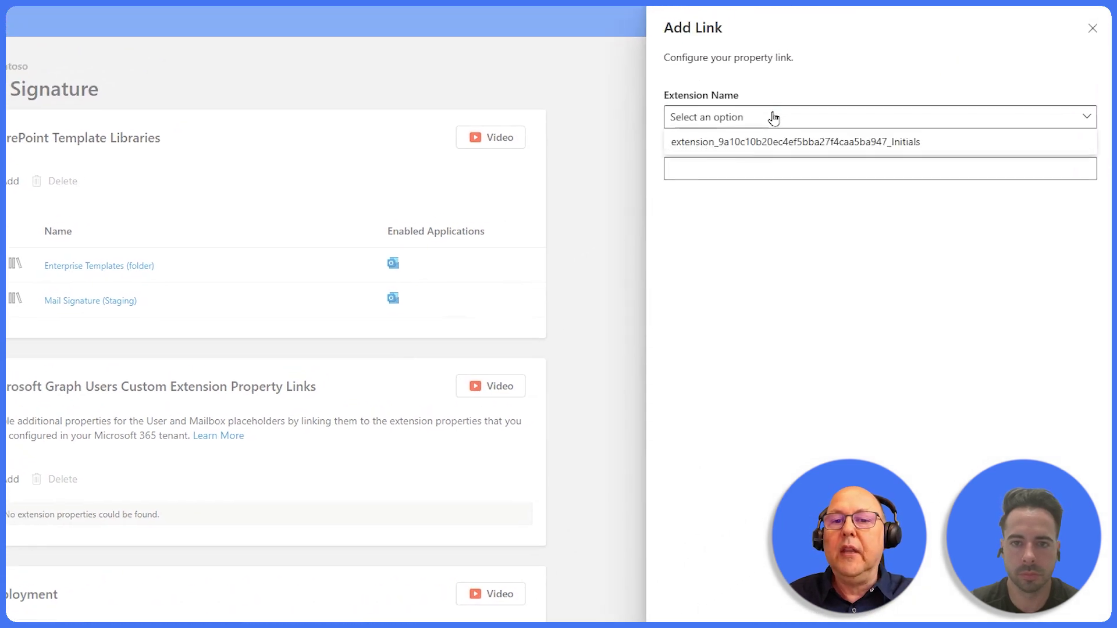
left_click(827, 146)
left_click(743, 173)
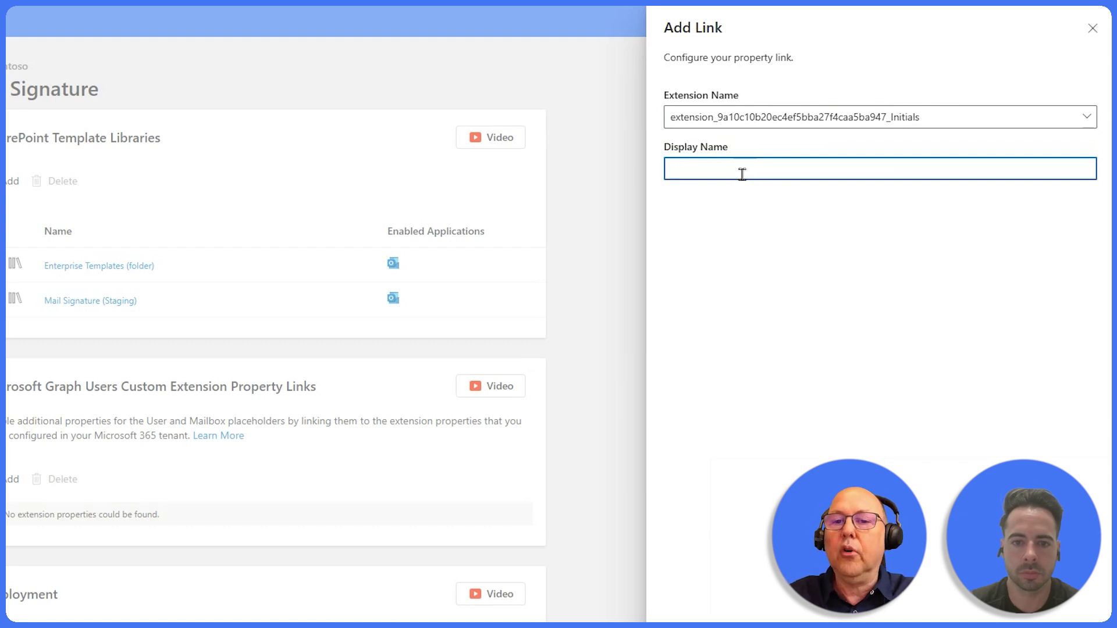
type("Initials")
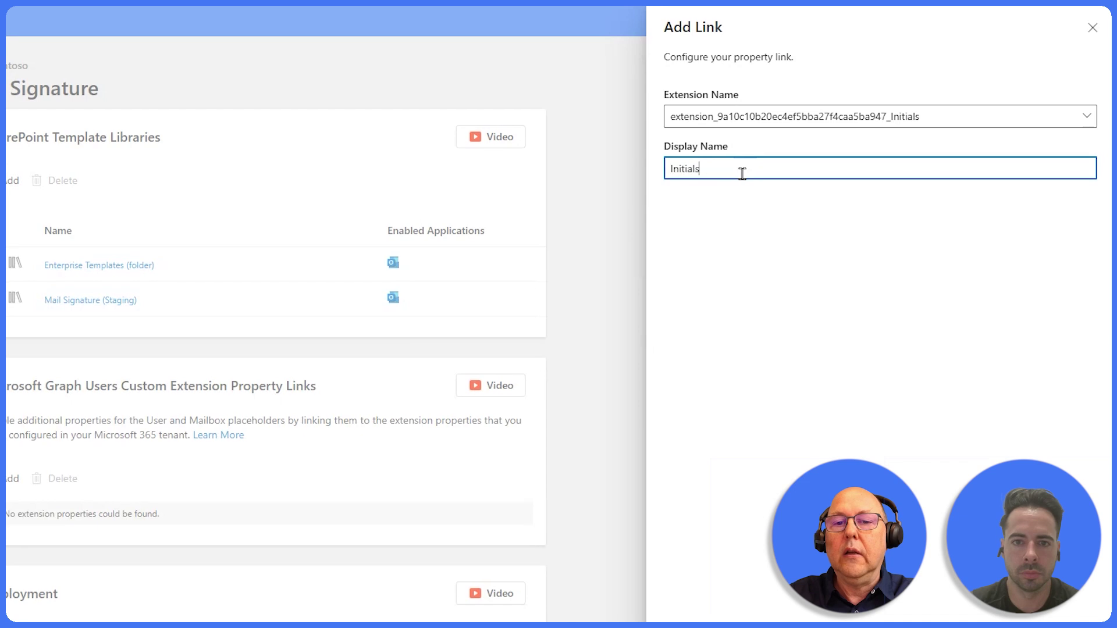
left_click(709, 600)
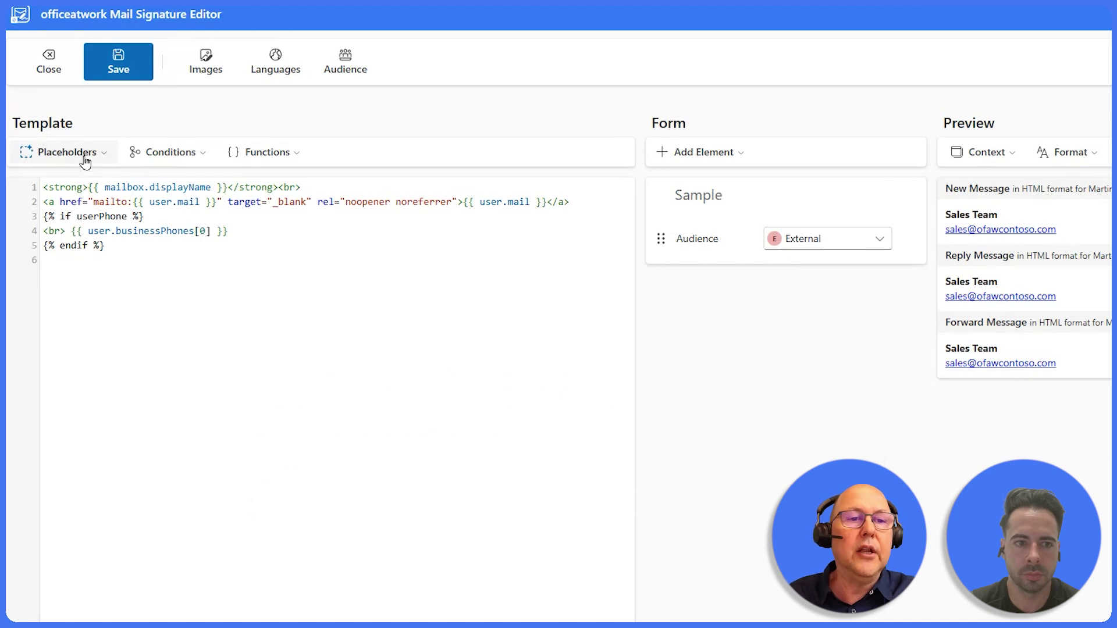
In the Mail Signature Editor, insert the Initials user placeholder on the empty last line of the template.
left_click(83, 162)
mouse_move(78, 184)
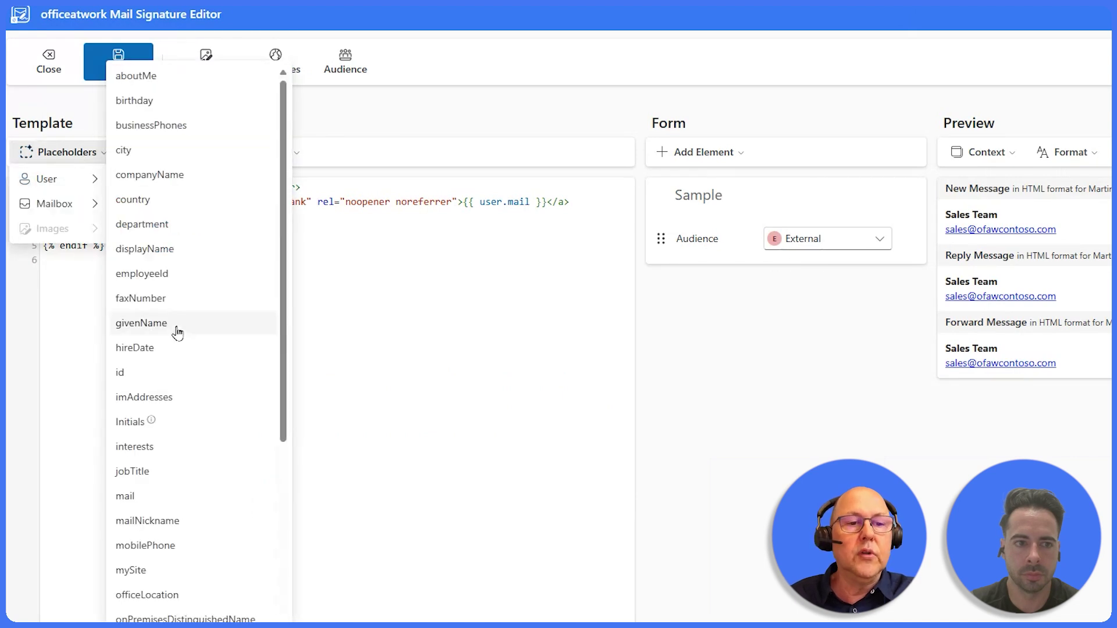
mouse_move(179, 425)
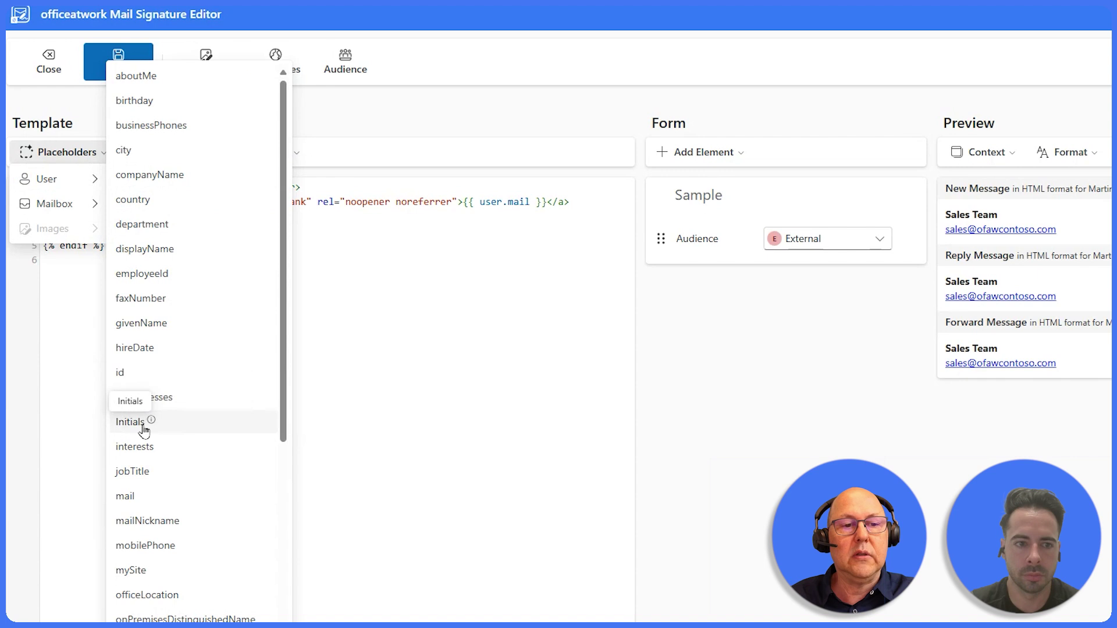
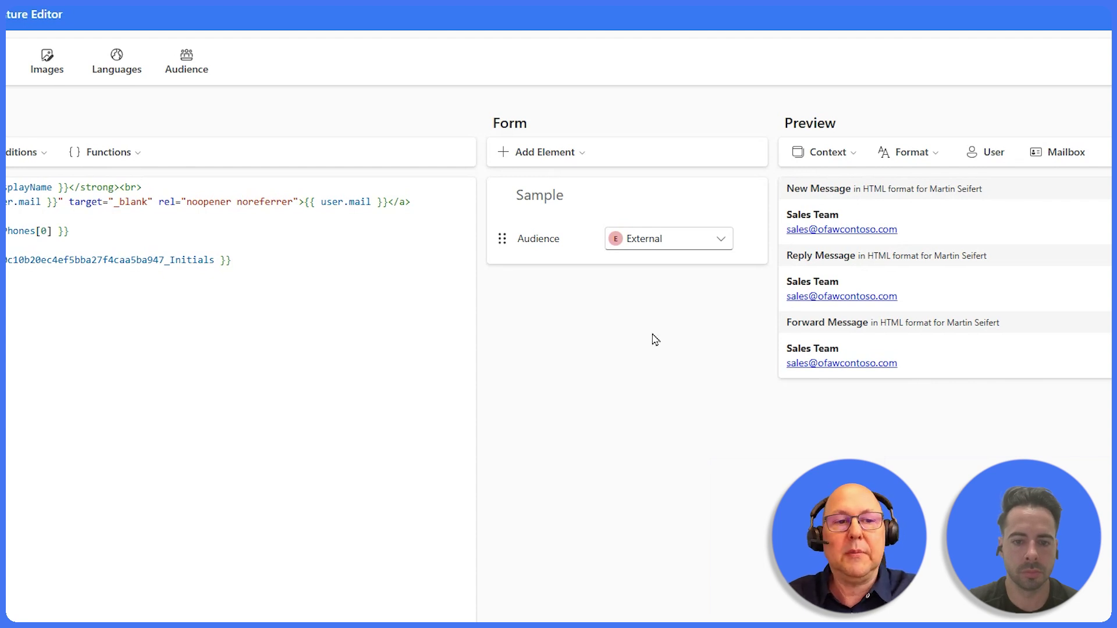
Enter the sample text MS after the Initials placeholder to preview it in the signature, and remove it again.
type("MS")
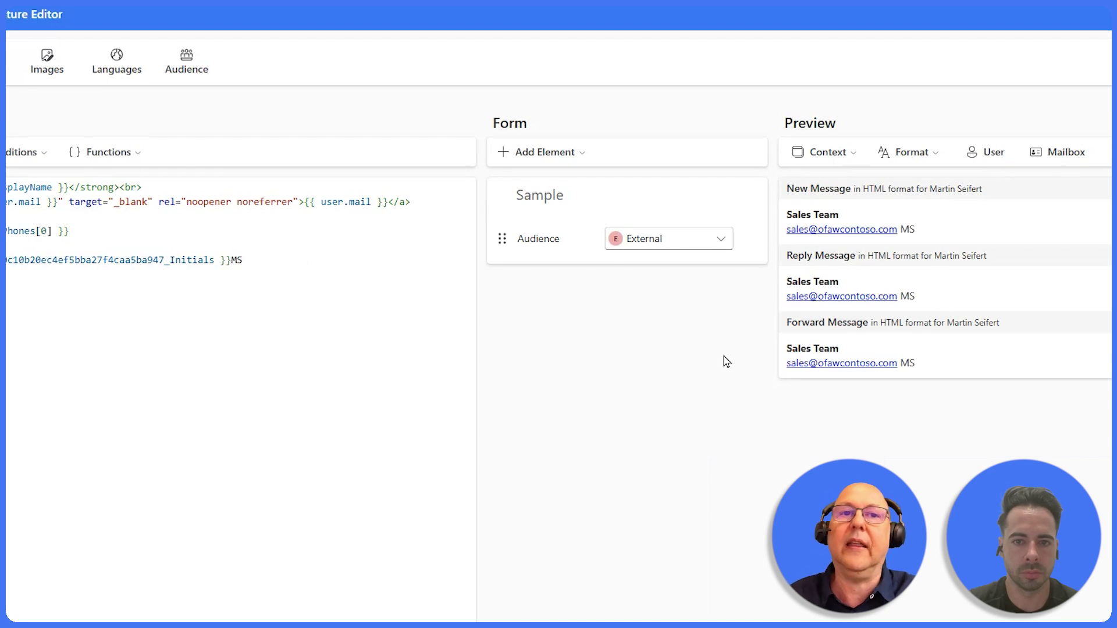
key("BackSpace")
key("BackSpace")
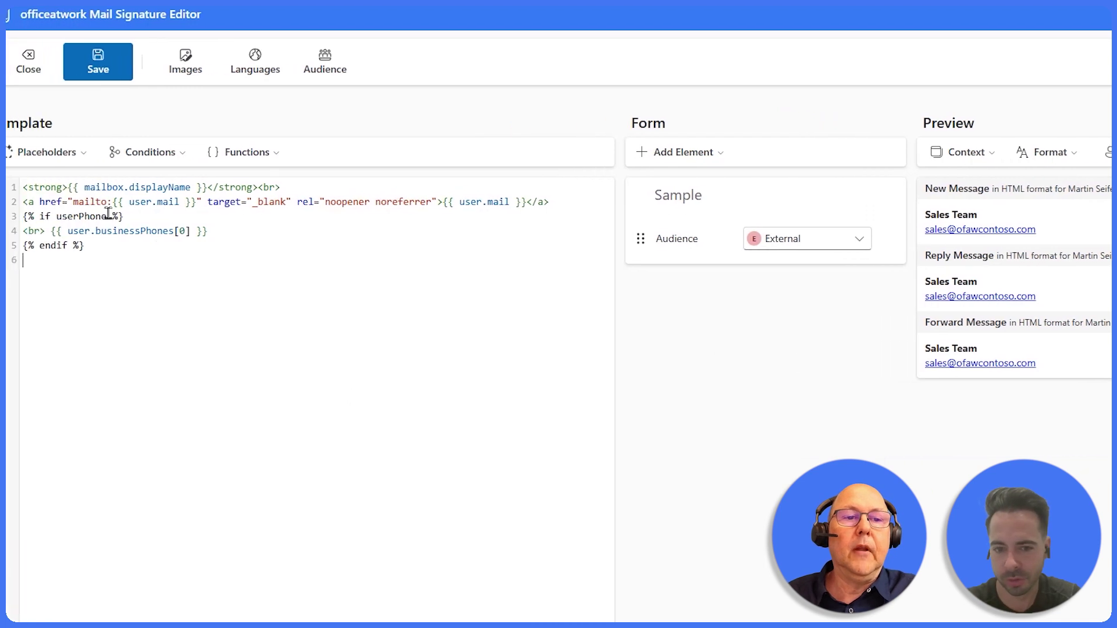
Look through the user property placeholders available for the signature template, including the on-premises attributes.
left_click(106, 153)
mouse_move(92, 179)
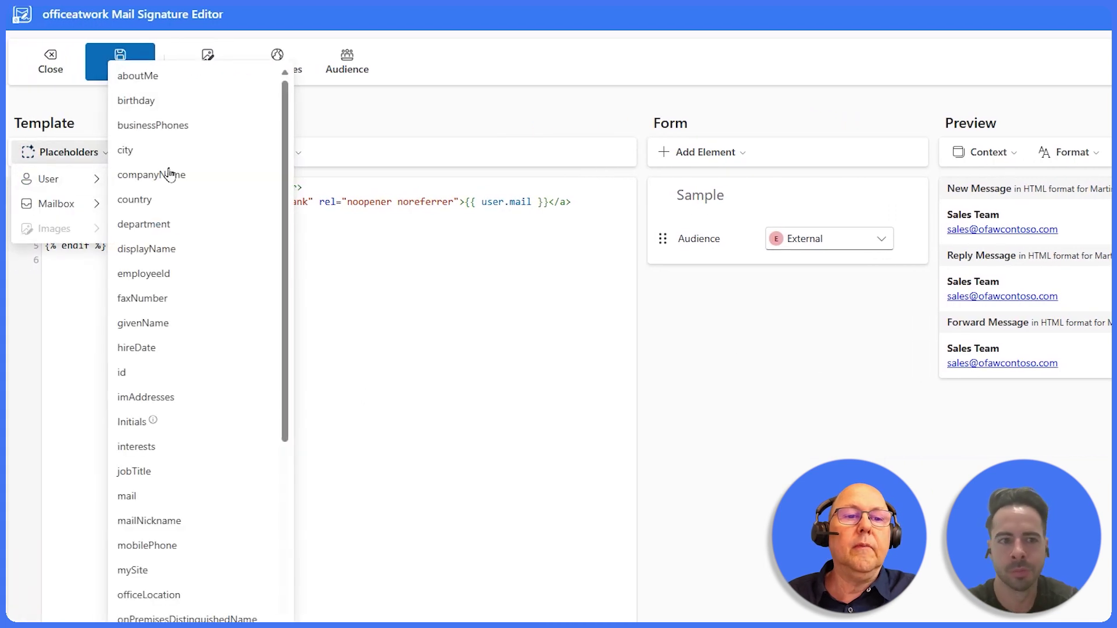
scroll(202, 369, "down", 5)
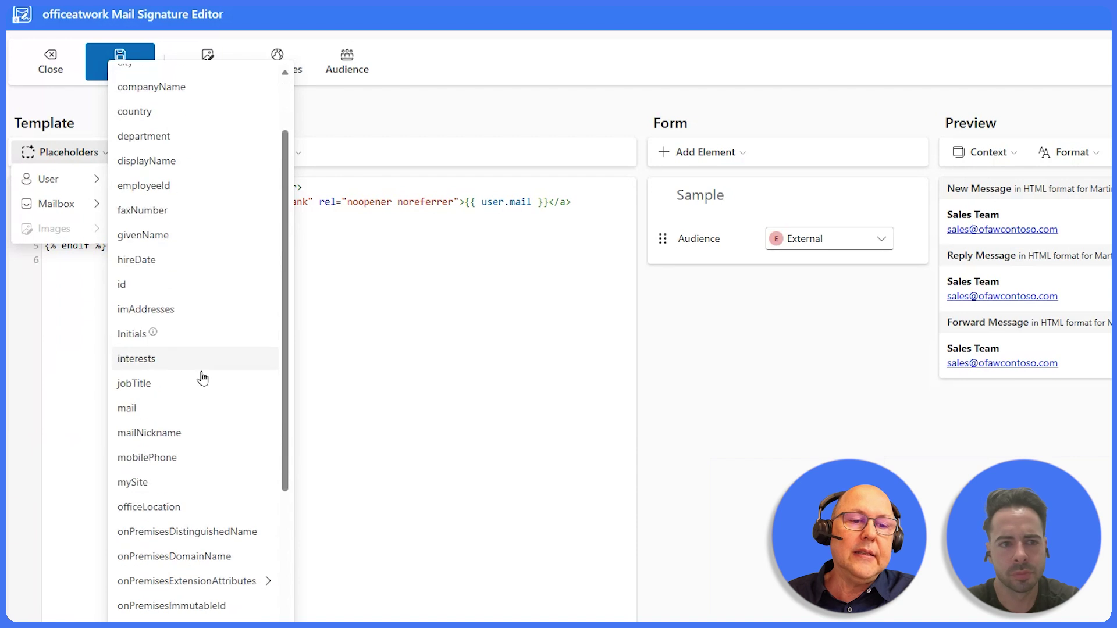
scroll(194, 442, "down", 2)
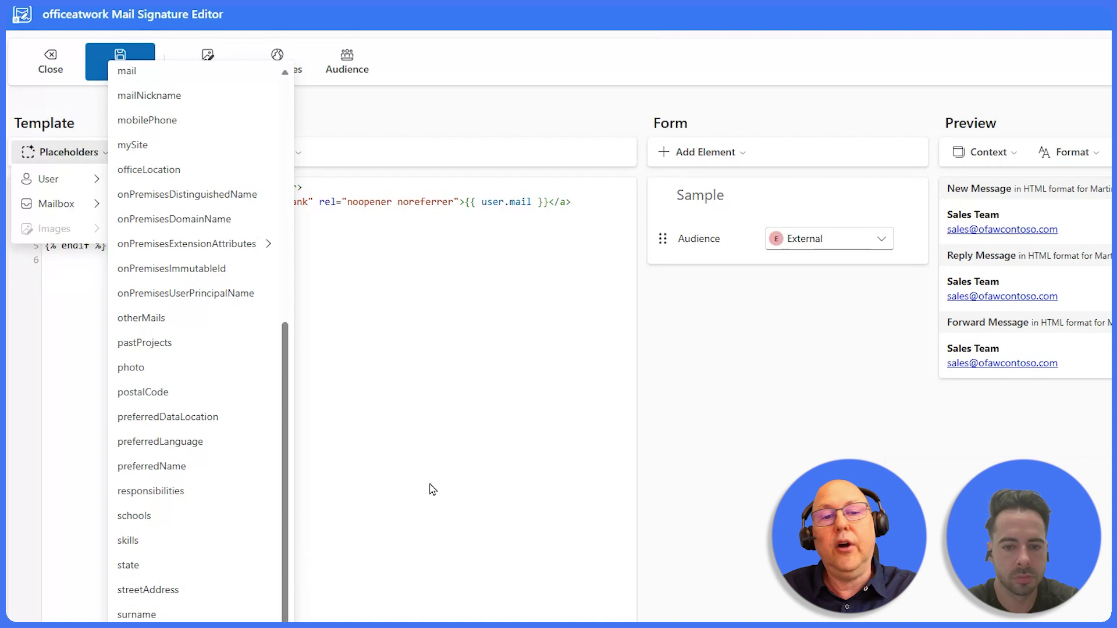
left_click(475, 424)
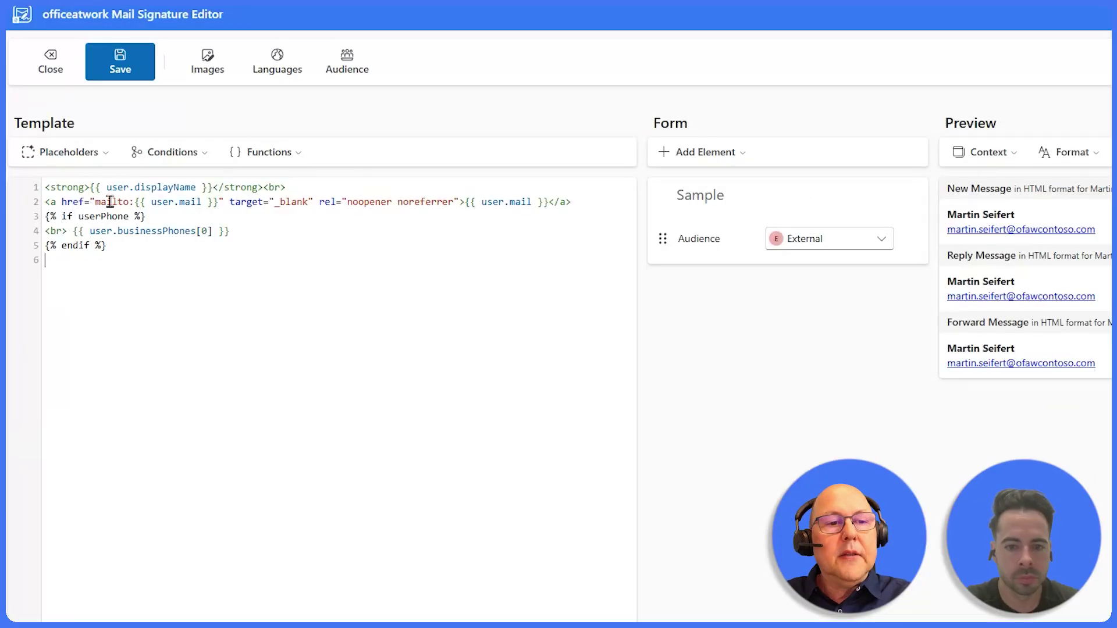
Look through the user and mailbox placeholders available for the signature template.
left_click(106, 154)
mouse_move(65, 183)
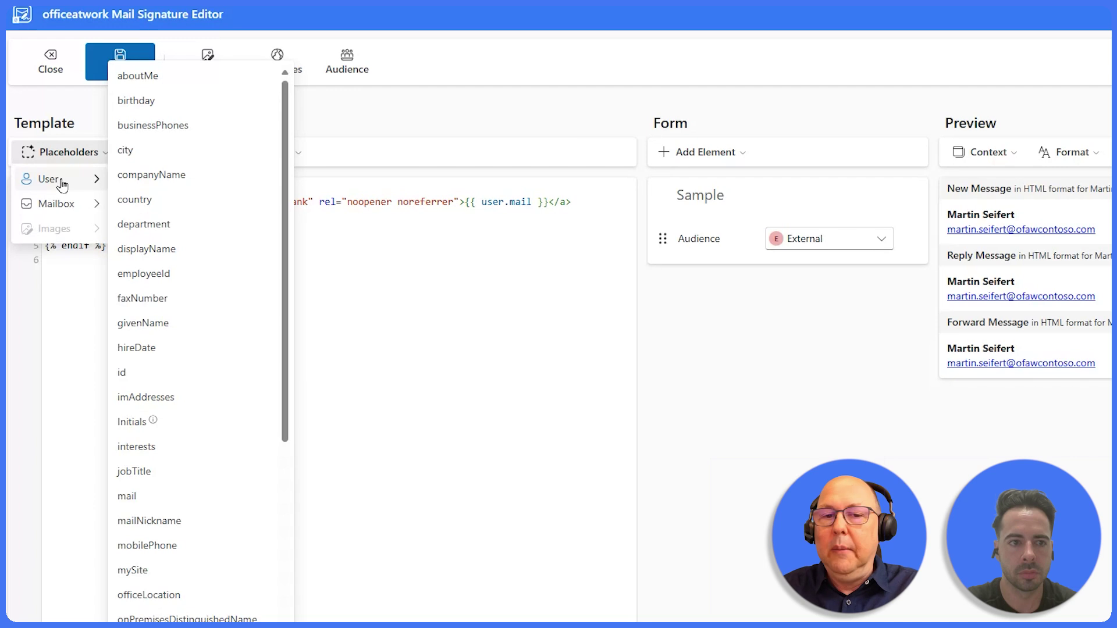
mouse_move(63, 212)
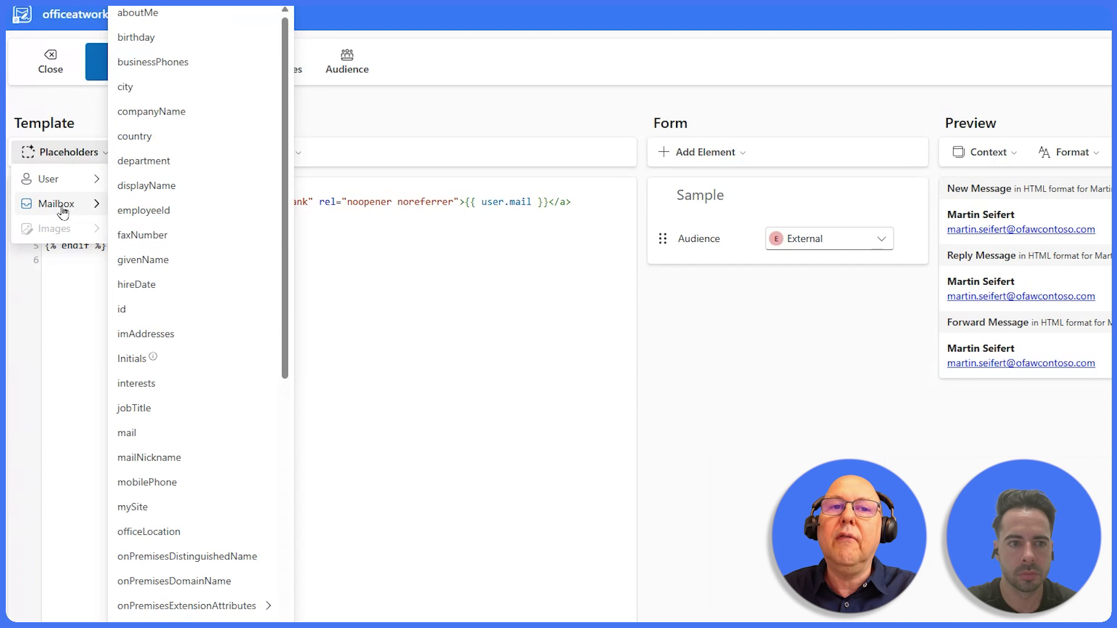
left_click(437, 241)
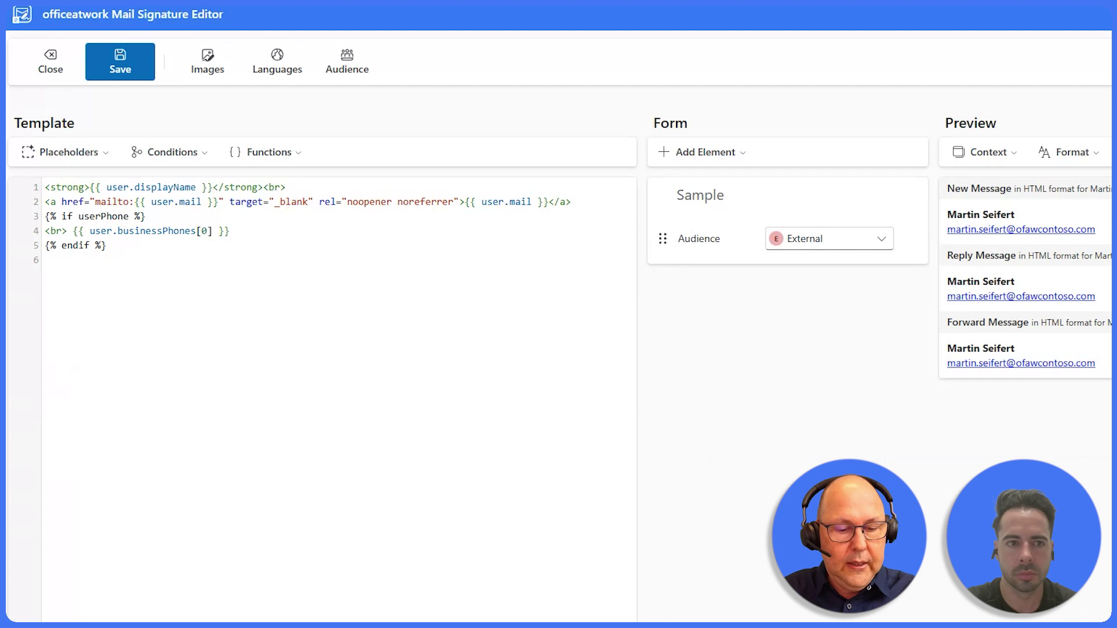
Append User and Mailbox sections with bold user.displayName and mailbox.displayName placeholders to the template, and preview them with the Sales Team mailbox.
left_click(90, 260)
type("<br> <br> -----User<br> user.displayName: <b>{{ user.displayName }}</b><br> <br> -----Mailbox<br> mailbox.displayName: <b>{{ mailbox.displayName }}</b><br> <br>")
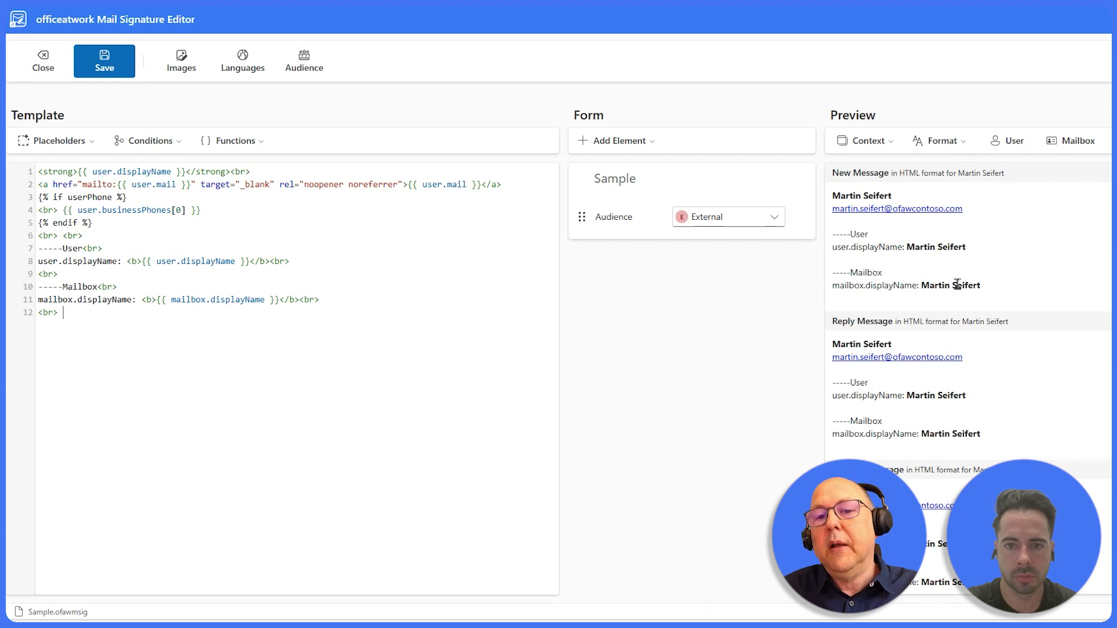
left_click(1071, 142)
left_click(915, 105)
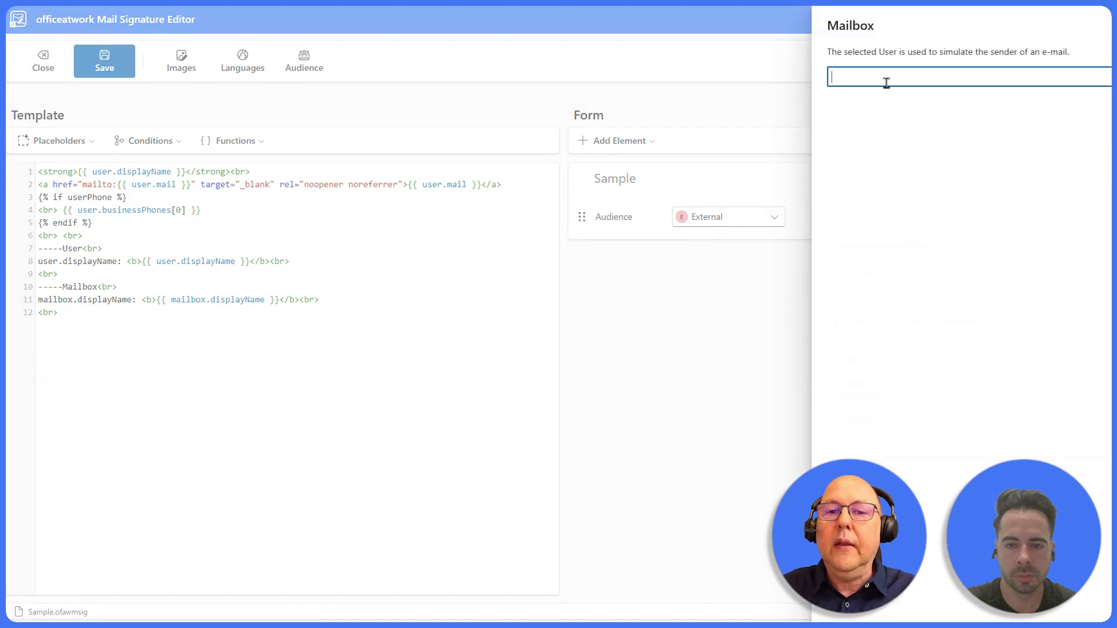
type("sale")
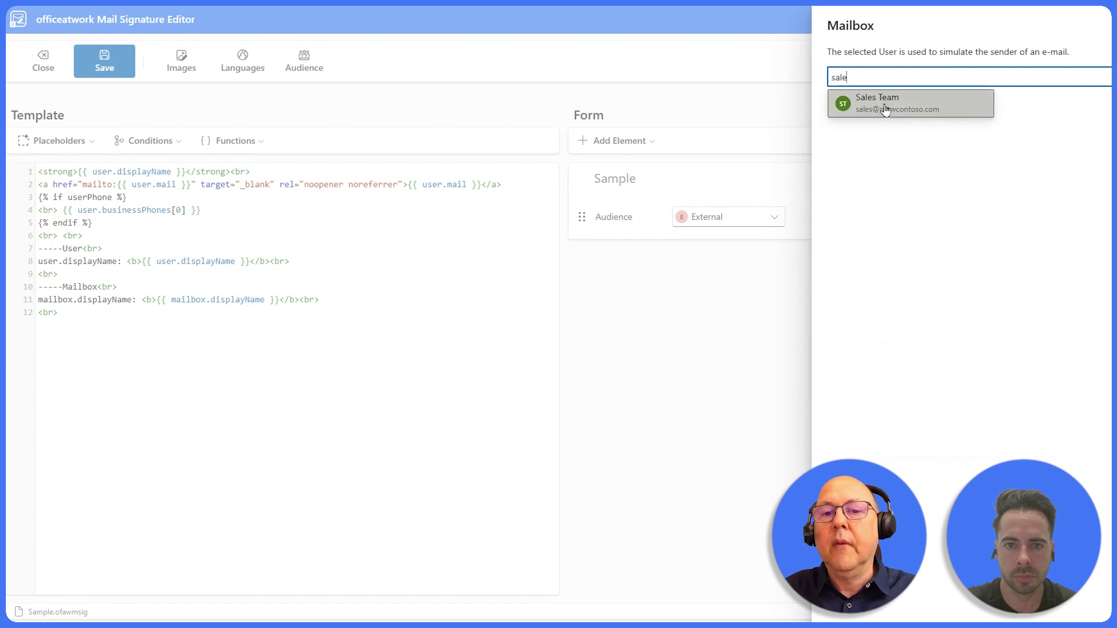
left_click(886, 100)
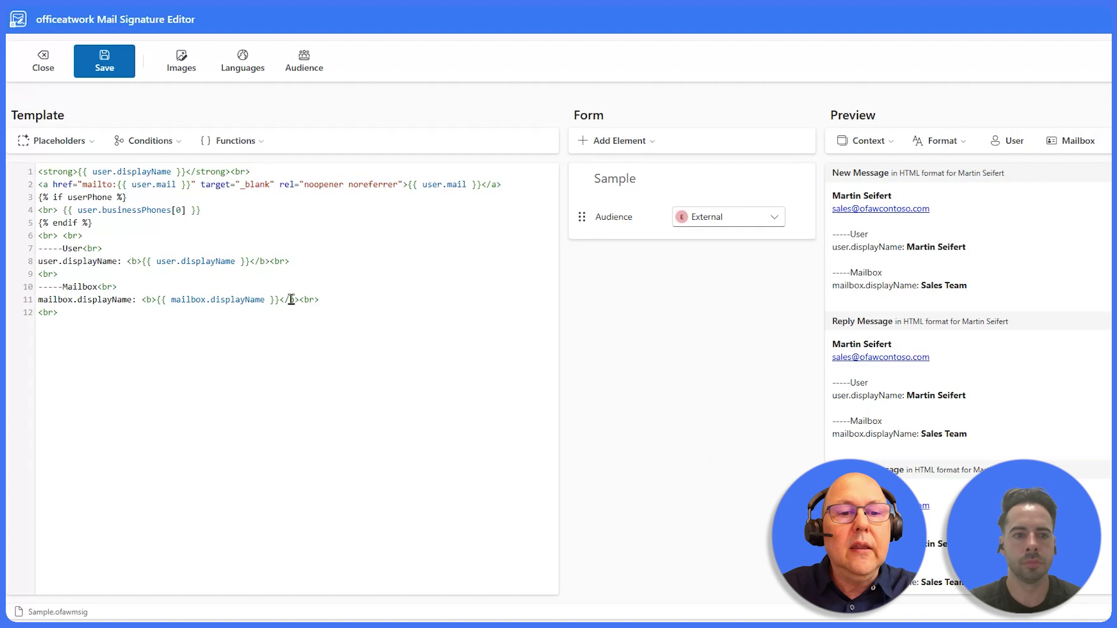
Replace the user.displayName placeholder on line 1 with {{ mailbox.displayName }} and delete the User and Mailbox test sections below the endif line.
left_click_drag(278, 303, 157, 300)
key("ctrl+c")
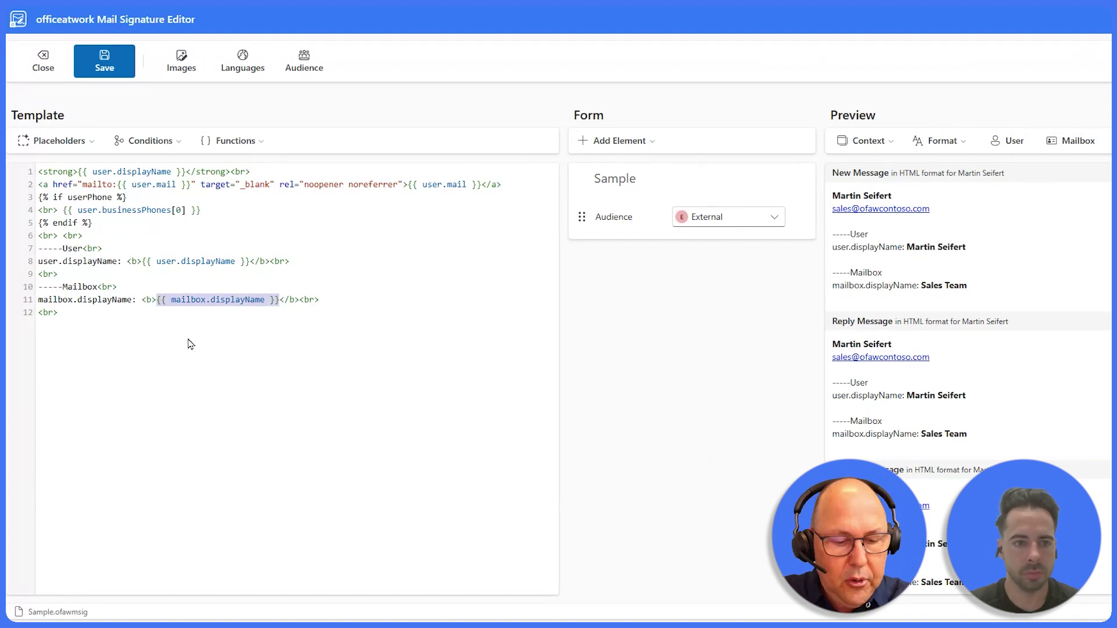
left_click_drag(186, 174, 82, 173)
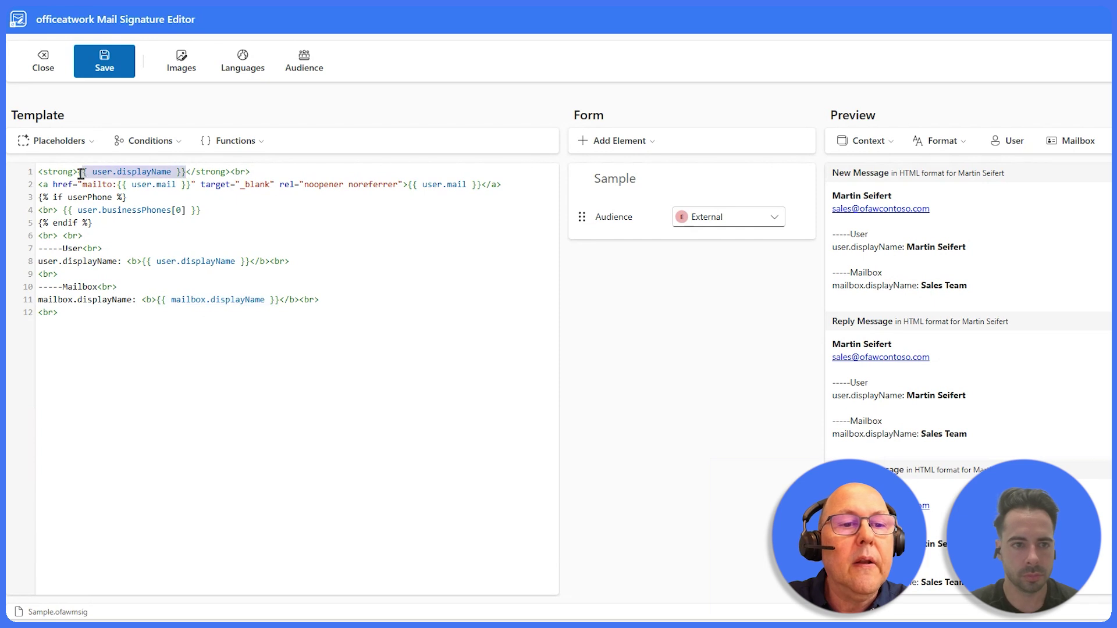
key("ctrl+v")
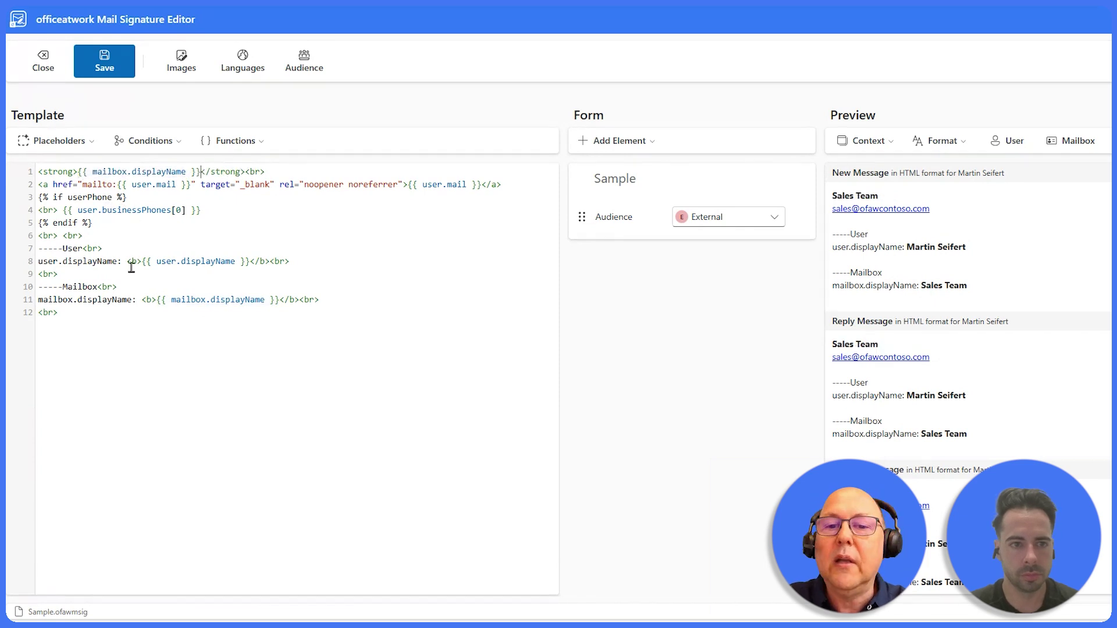
left_click_drag(68, 315, 34, 237)
key("BackSpace")
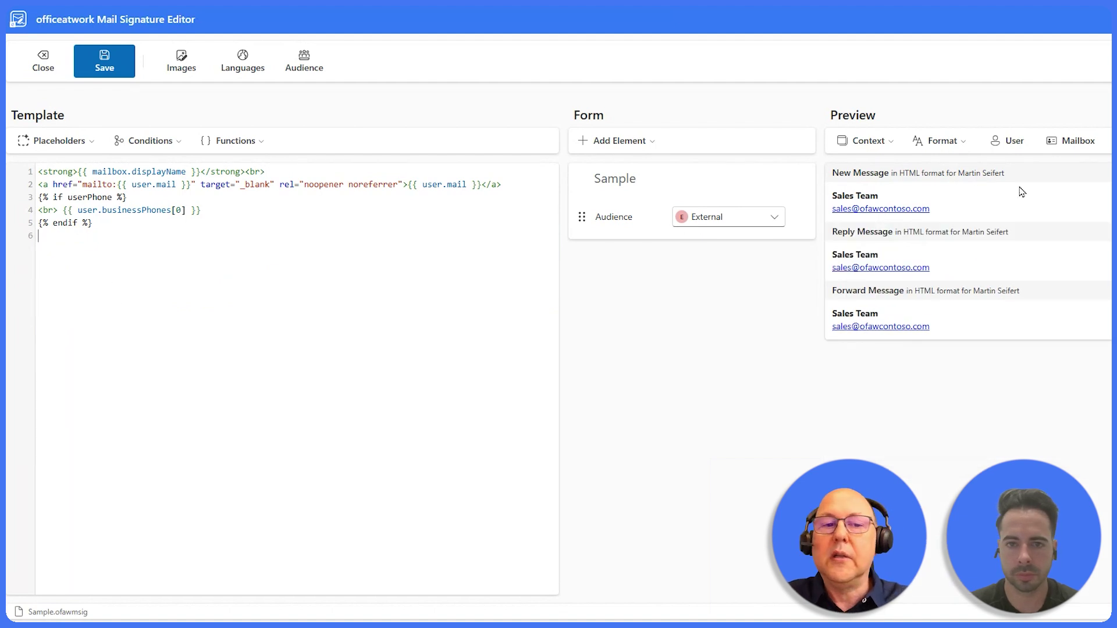
Switch the simulated sender mailbox in the preview to the signed-in person's own mailbox and back to Sales Team.
left_click(1080, 152)
left_click(906, 108)
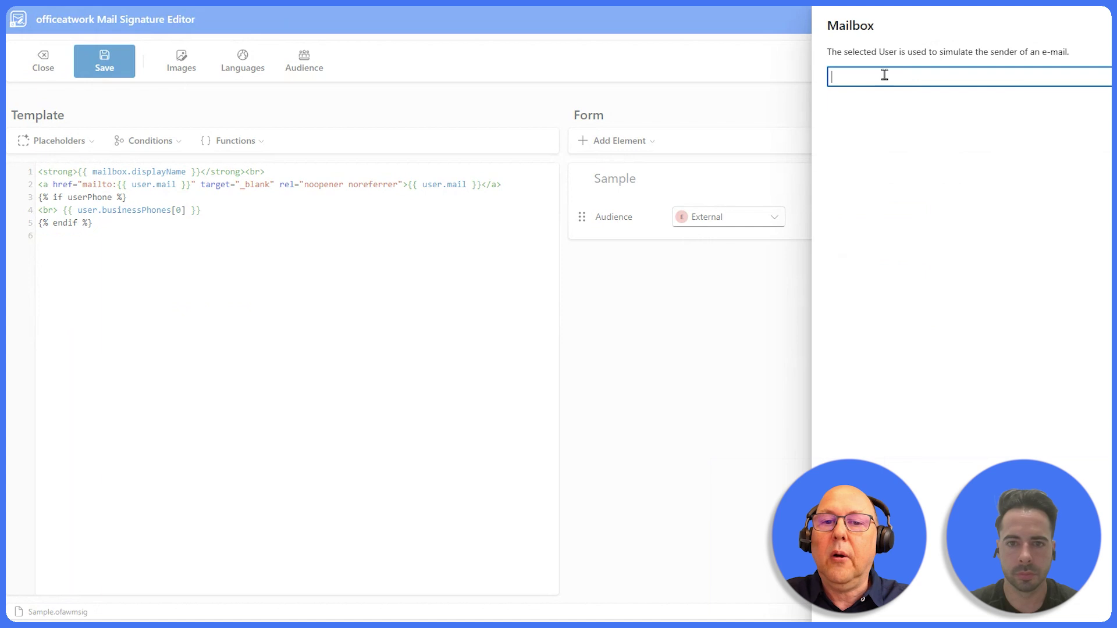
type("artin")
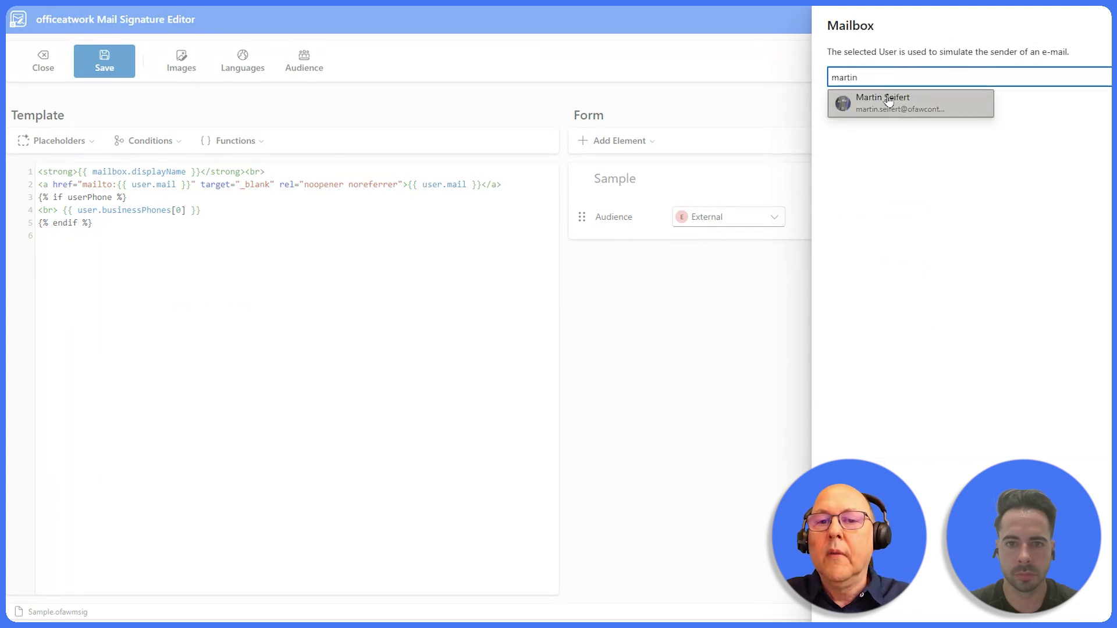
left_click(885, 100)
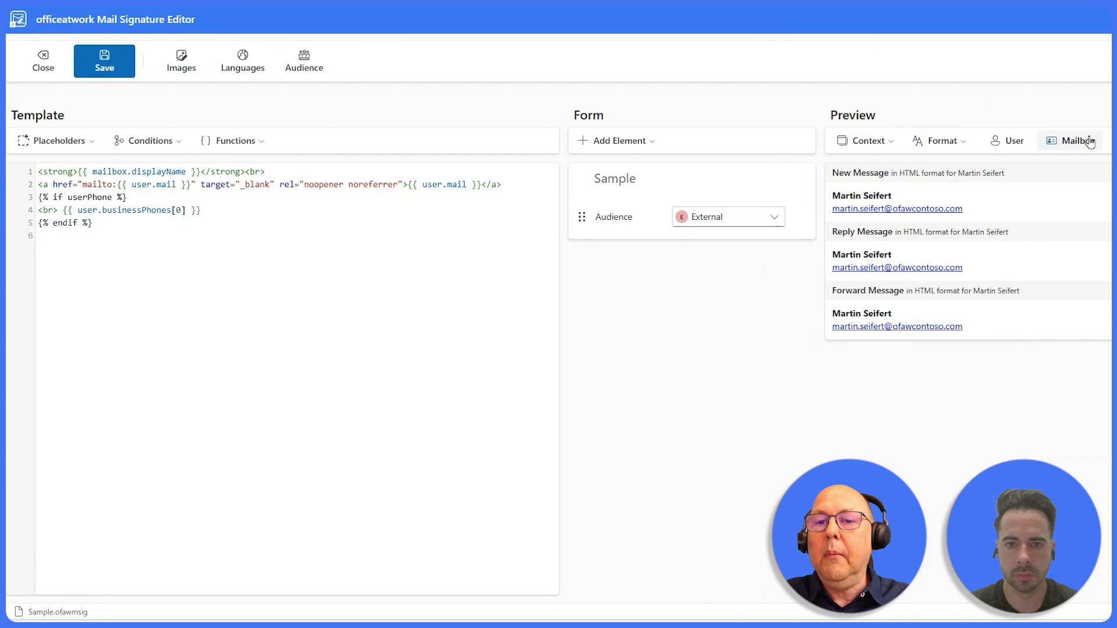
left_click(1070, 141)
left_click(917, 105)
type("sale")
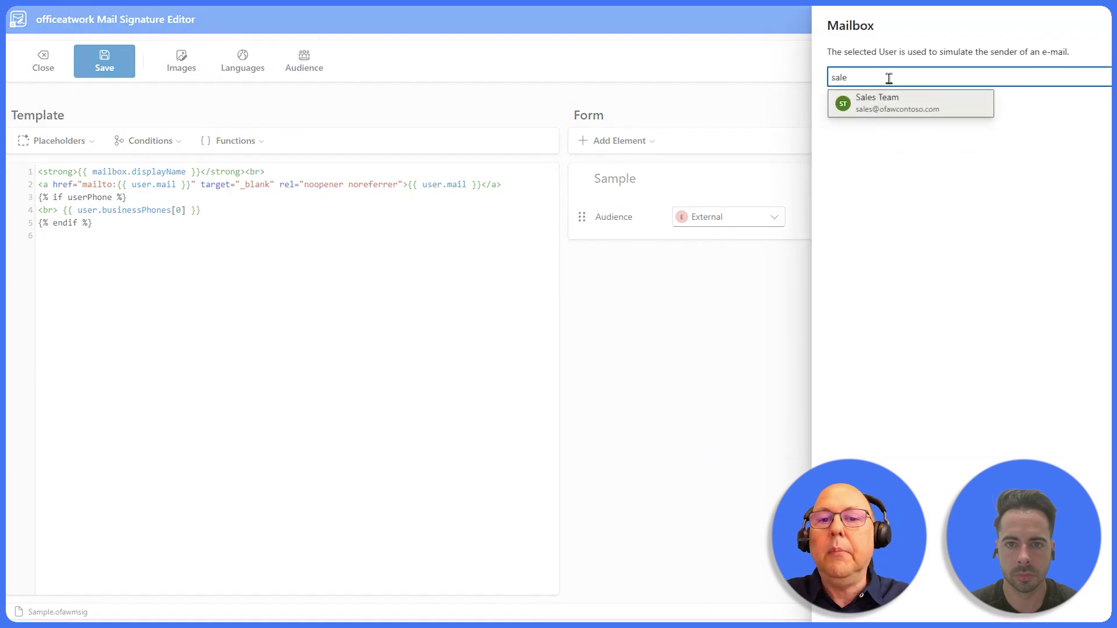
left_click(892, 103)
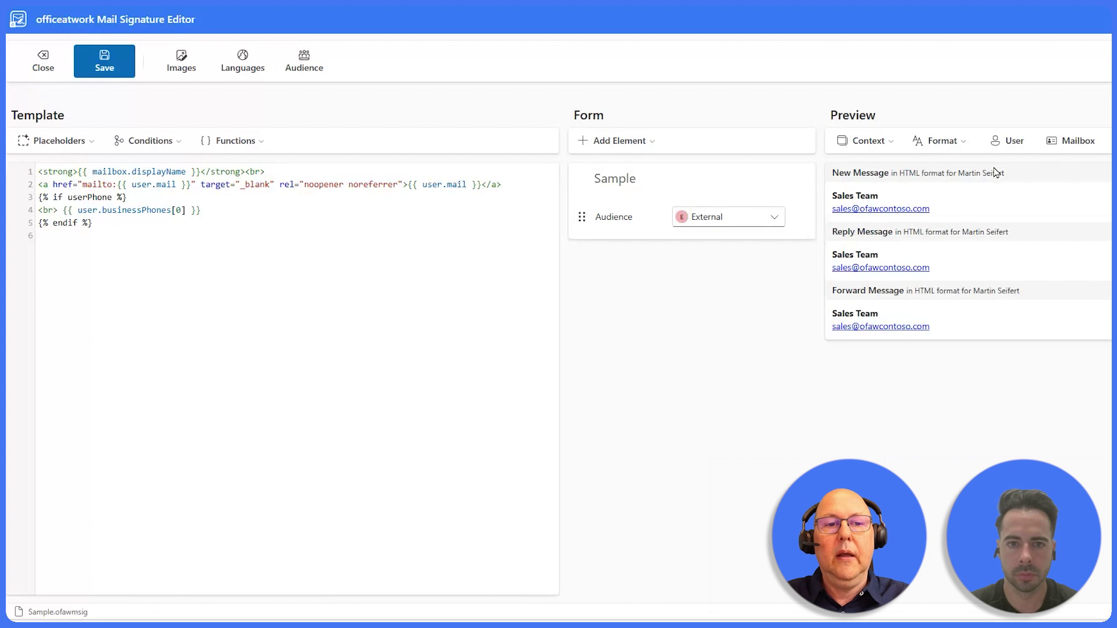
Insert the mailbox displayName placeholder on the empty last line of the template and remove it again together with that line.
left_click(53, 239)
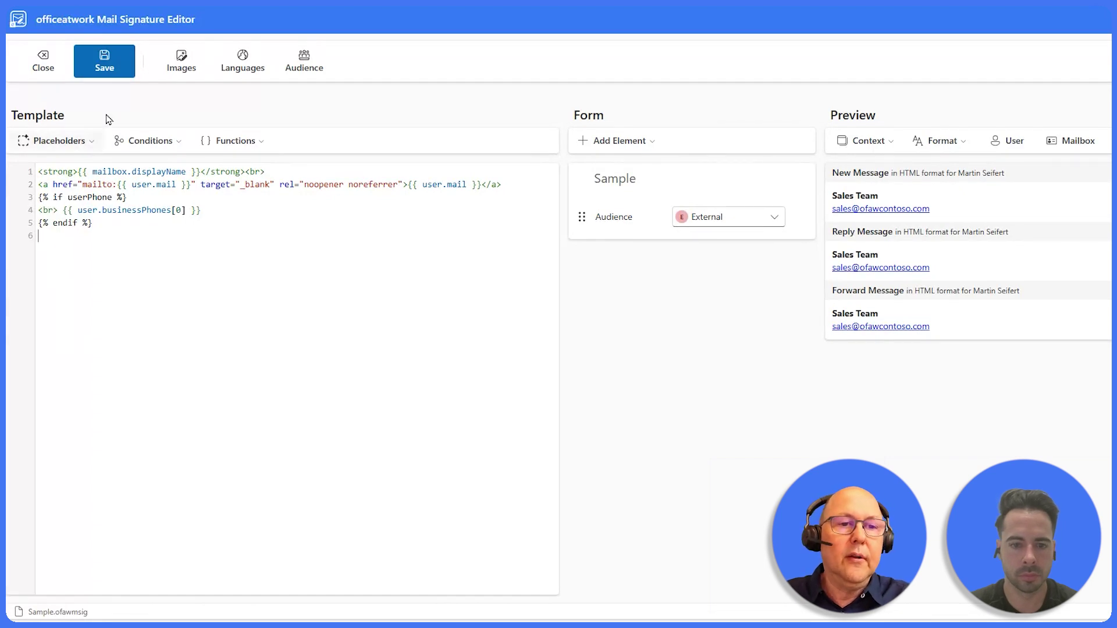
left_click(88, 142)
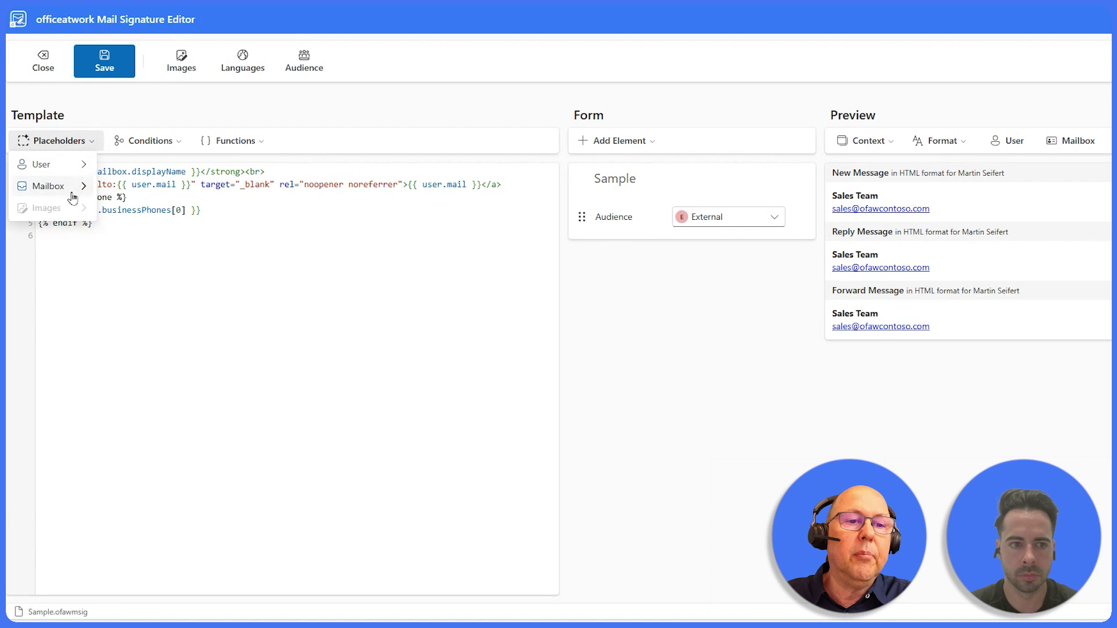
mouse_move(69, 186)
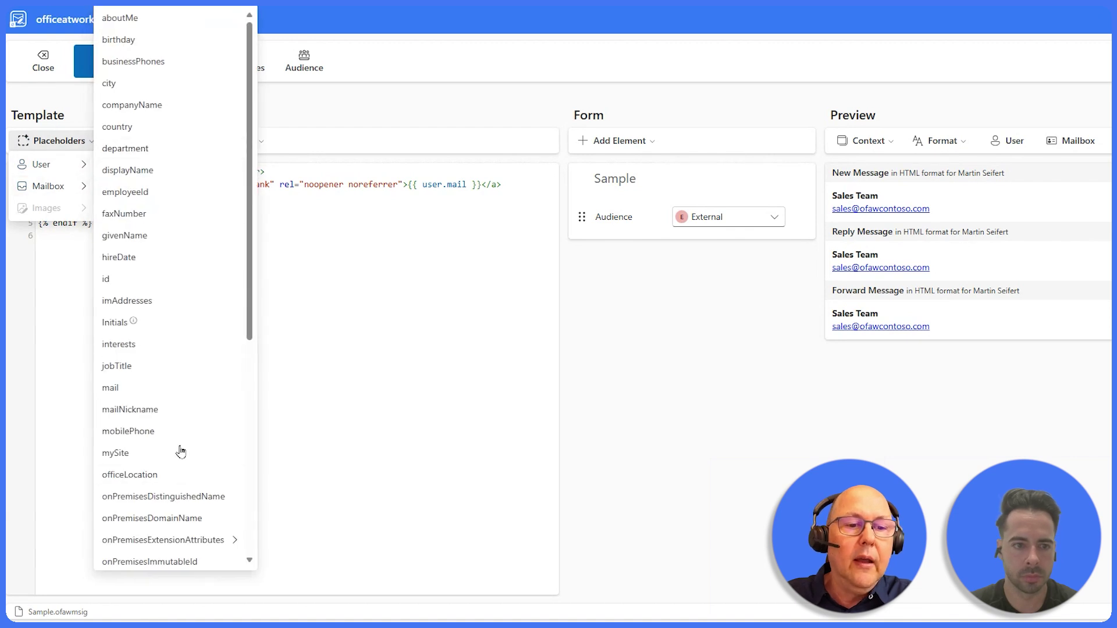
left_click(145, 171)
left_click_drag(187, 237, 127, 237)
left_click(175, 238)
key("shift+Home")
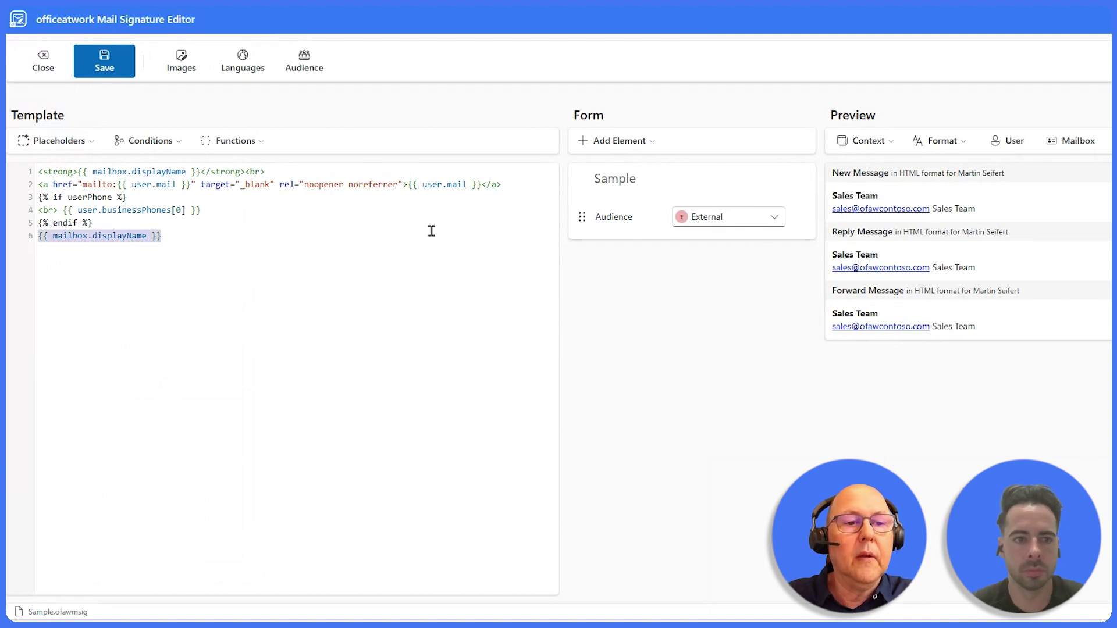
key("BackSpace")
key("BackSpace")
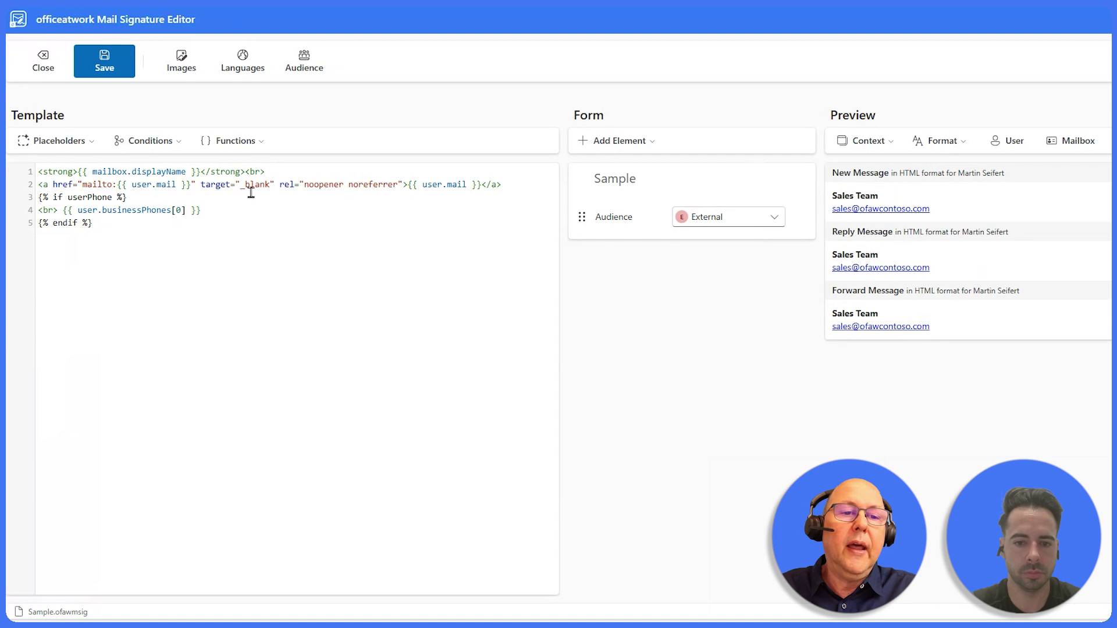
left_click_drag(104, 173, 147, 173)
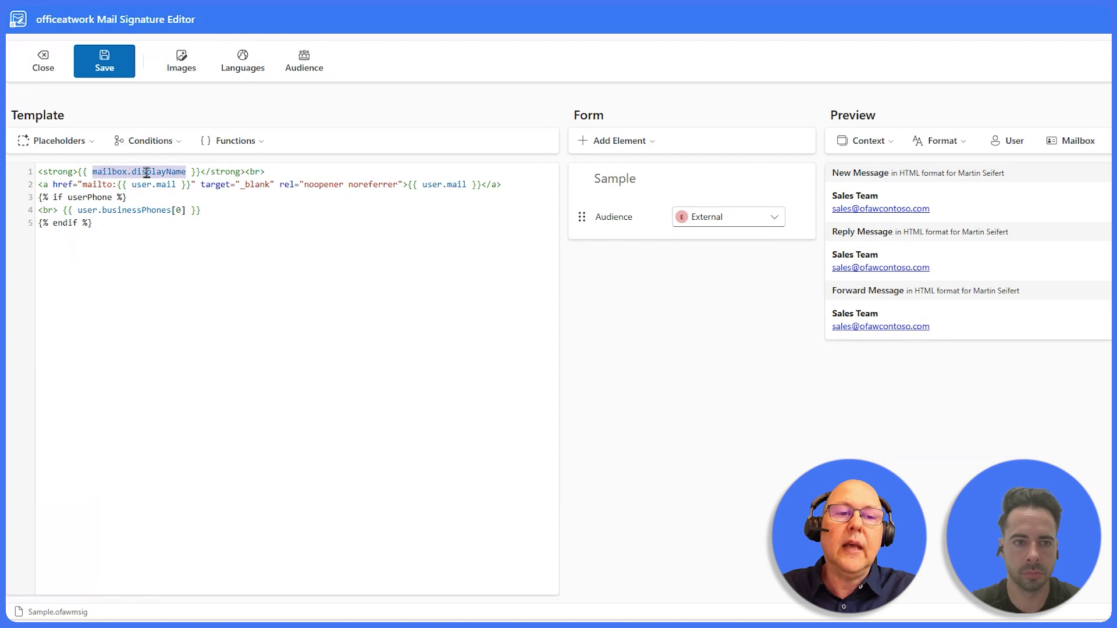
left_click(134, 222)
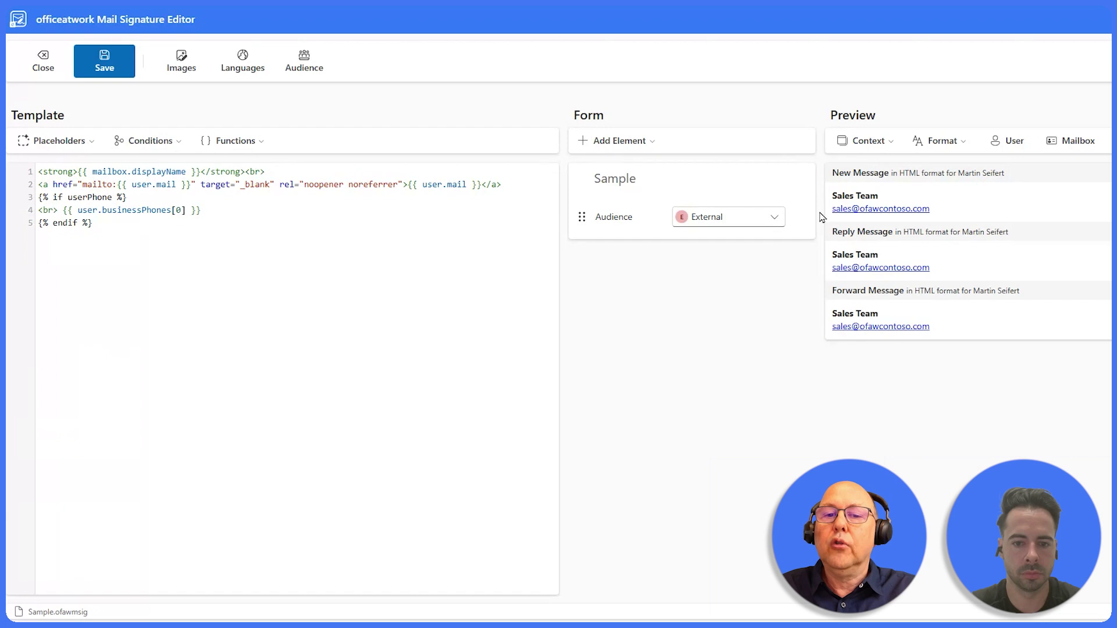